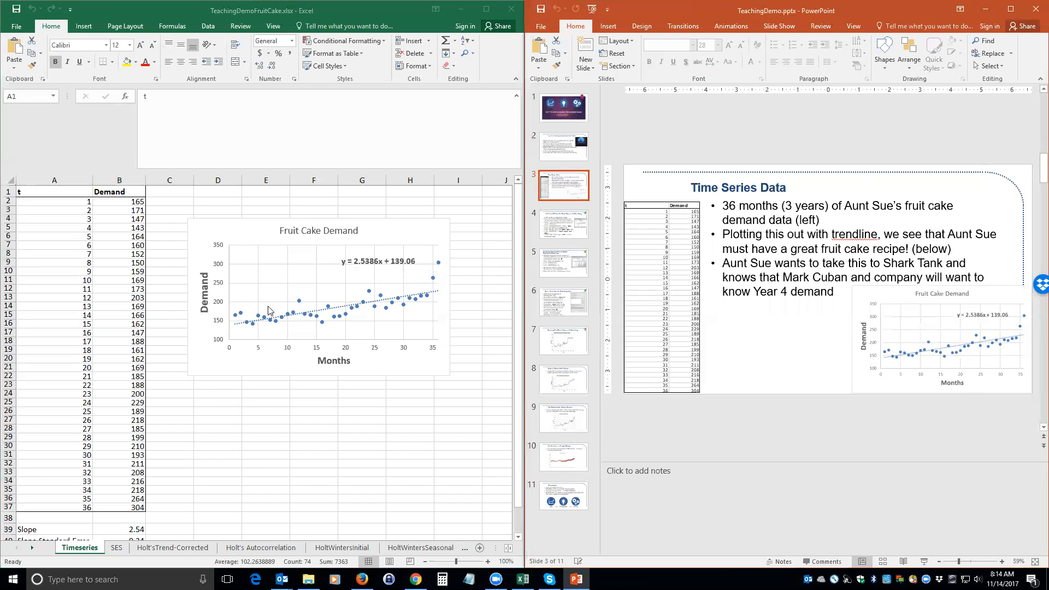
Step: Display the PowerPoint slide on the initial level estimate for simple exponential smoothing, and open the SES sheet in Excel
mouse_move(244, 314)
drag(785, 278, 787, 306)
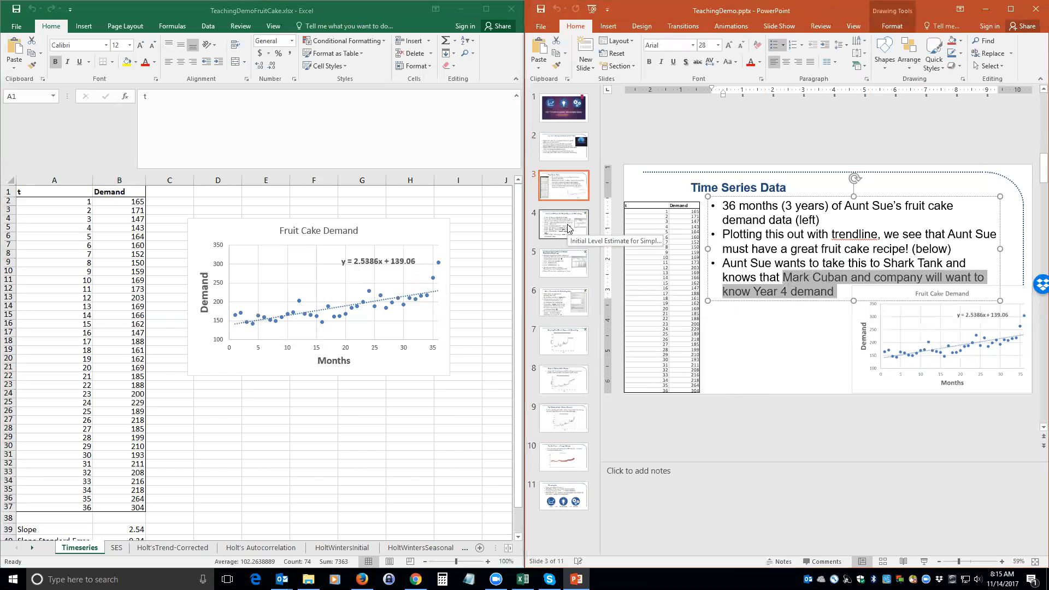
click(569, 228)
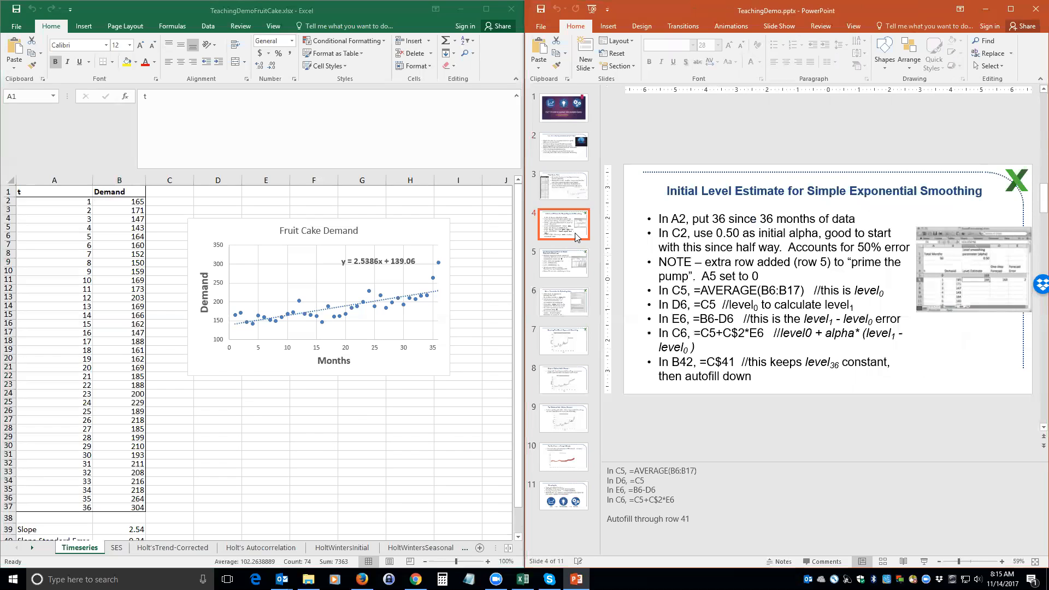
click(121, 339)
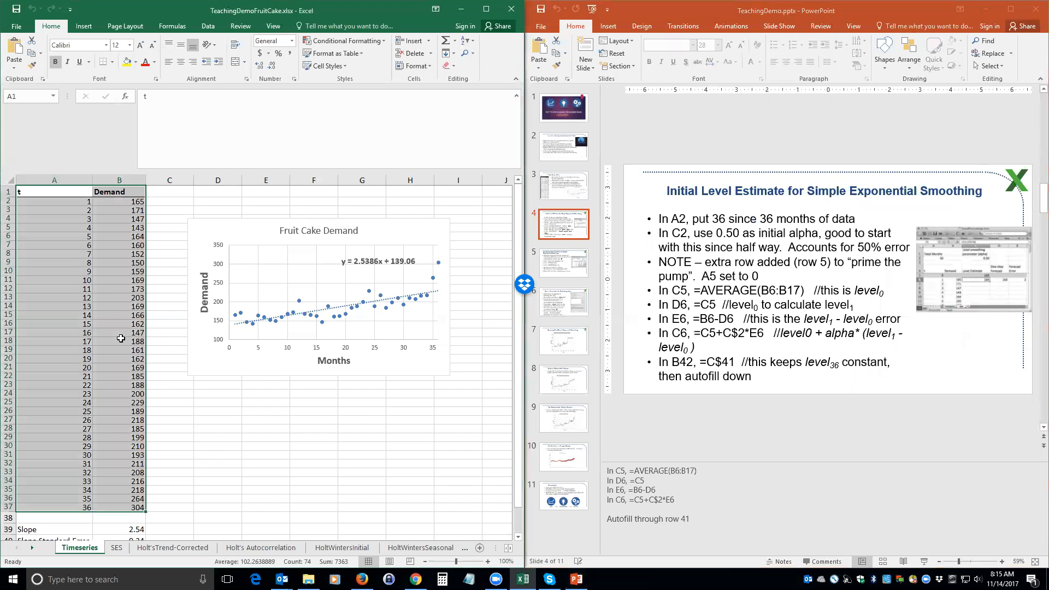
click(116, 547)
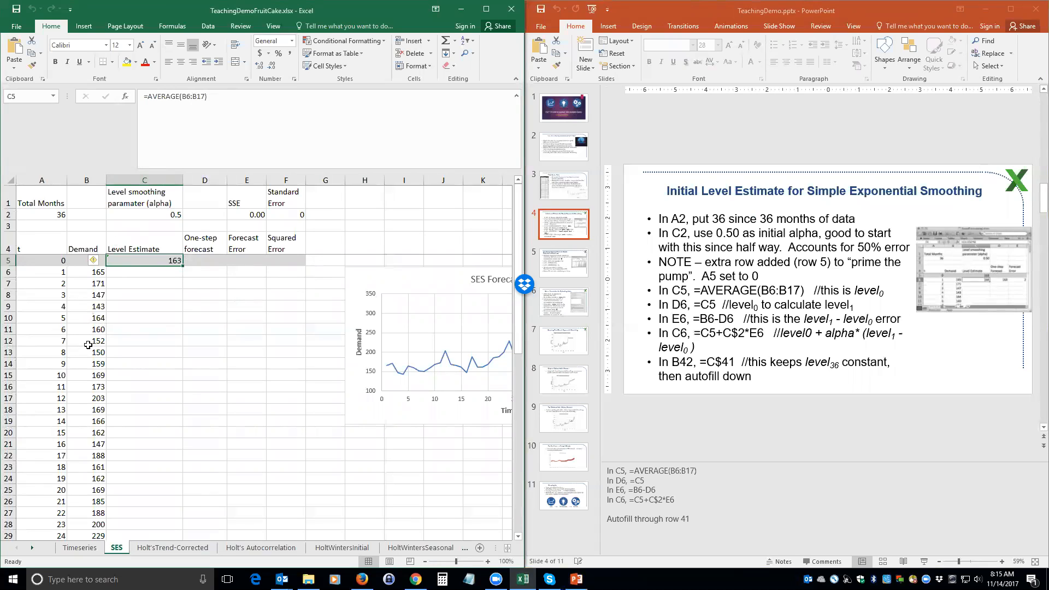
Step: Enter the one-step forecast for month 1 in D6 as =C5
click(204, 273)
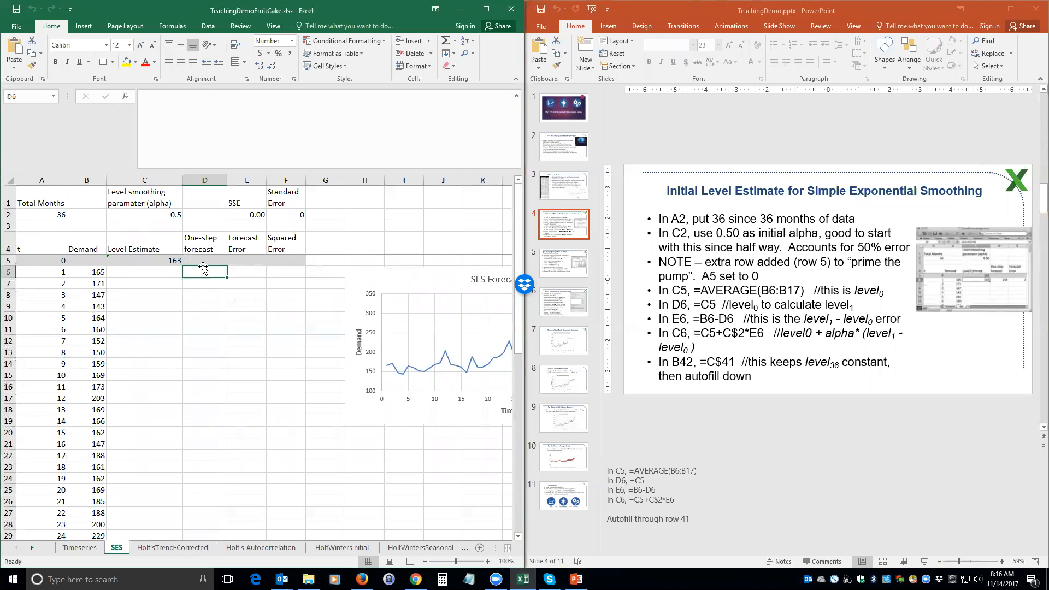
text(=)
click(163, 261)
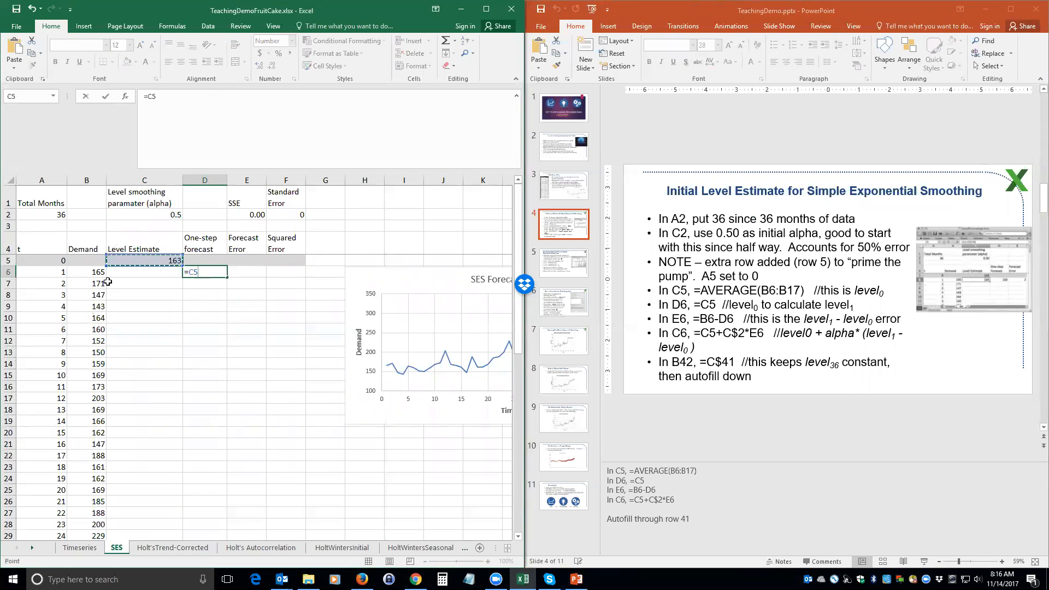
key(Return)
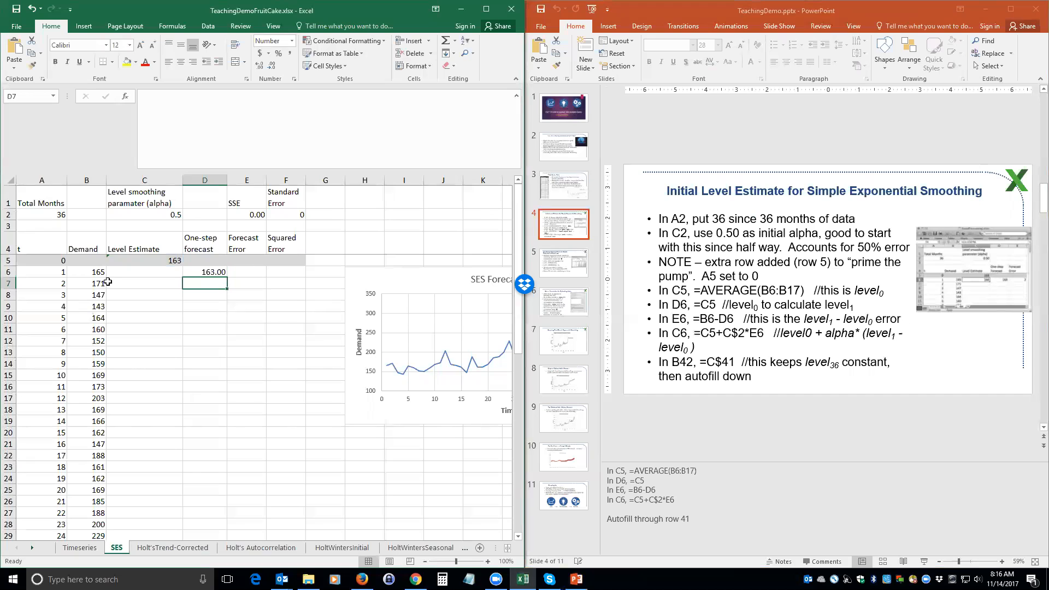
Step: Enter the forecast error for month 1 in E6 as =B6-D6
click(257, 273)
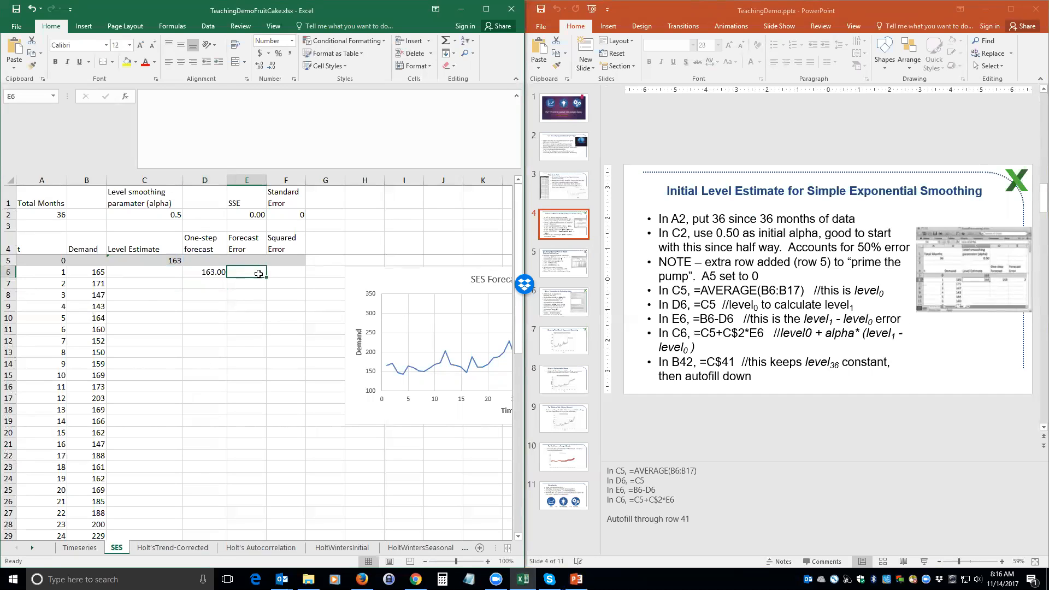
text(=)
click(93, 273)
text(-)
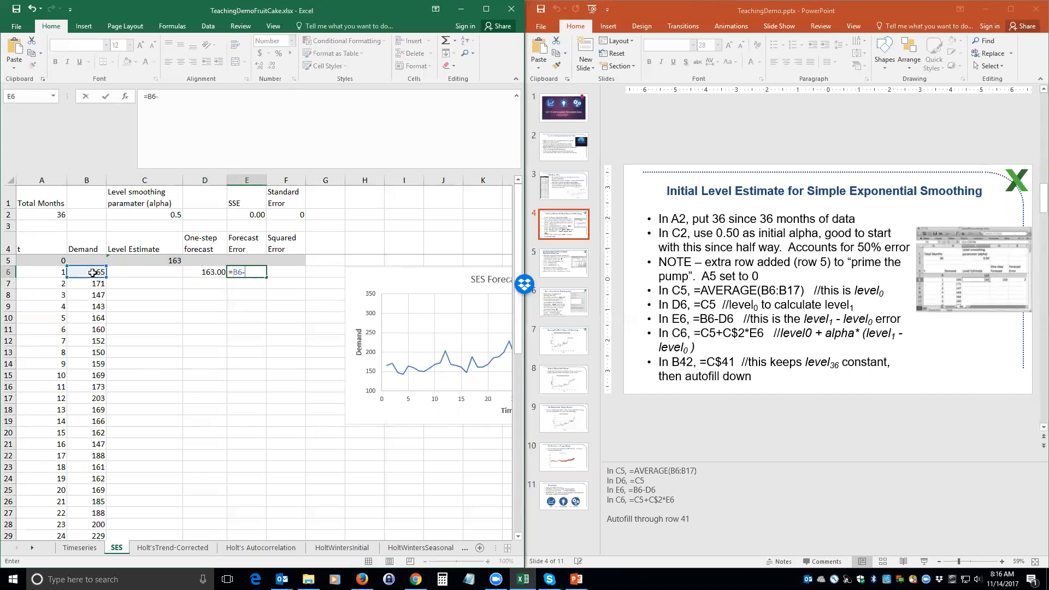
click(218, 273)
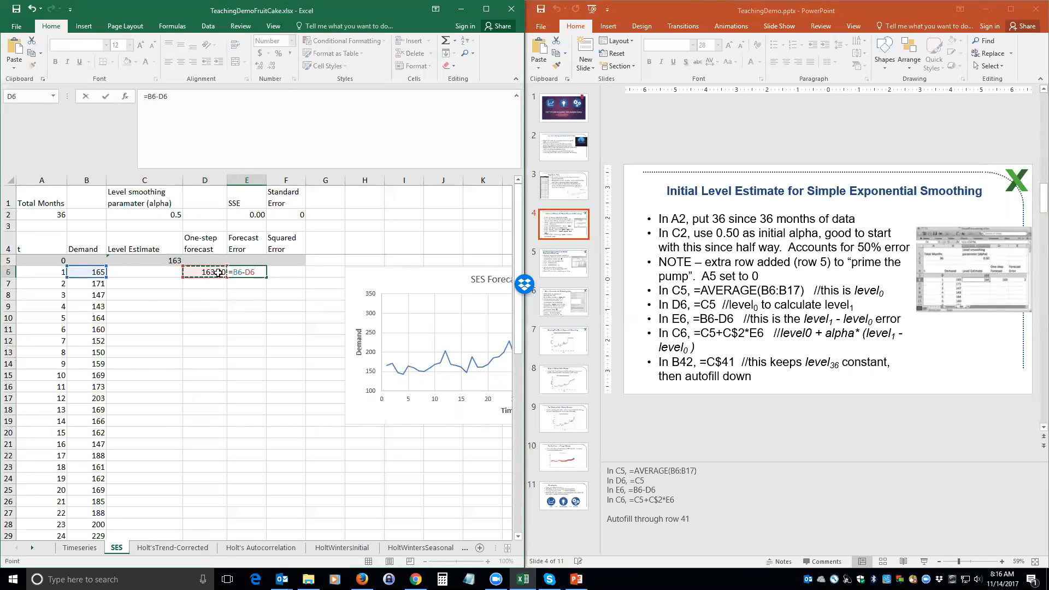
key(Return)
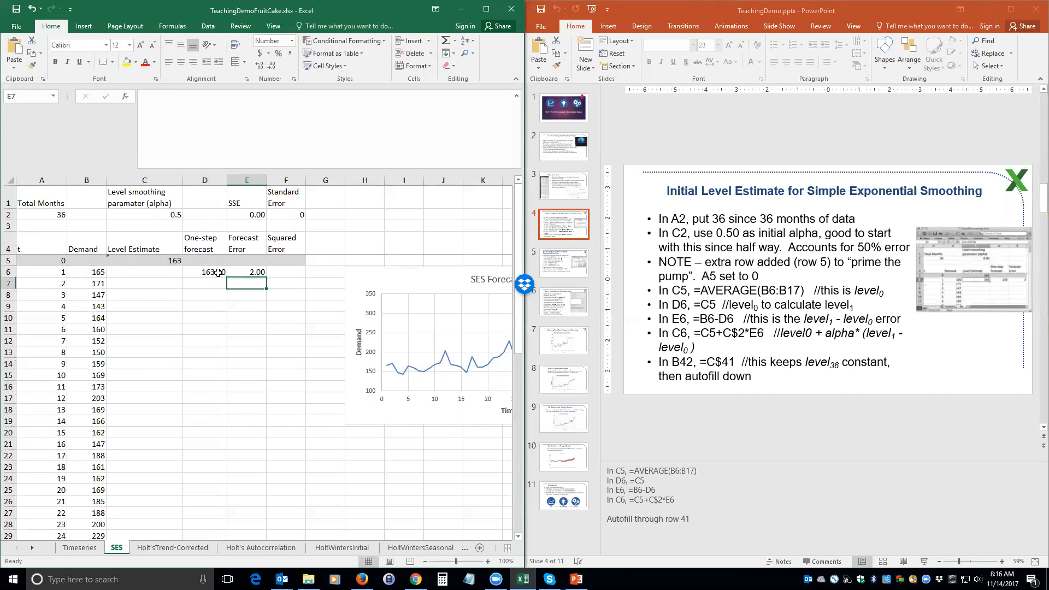
Step: Copy the formula =C5+C$2*E6 from the PowerPoint slide notes into the month 1 level estimate cell C6 in Excel
click(152, 272)
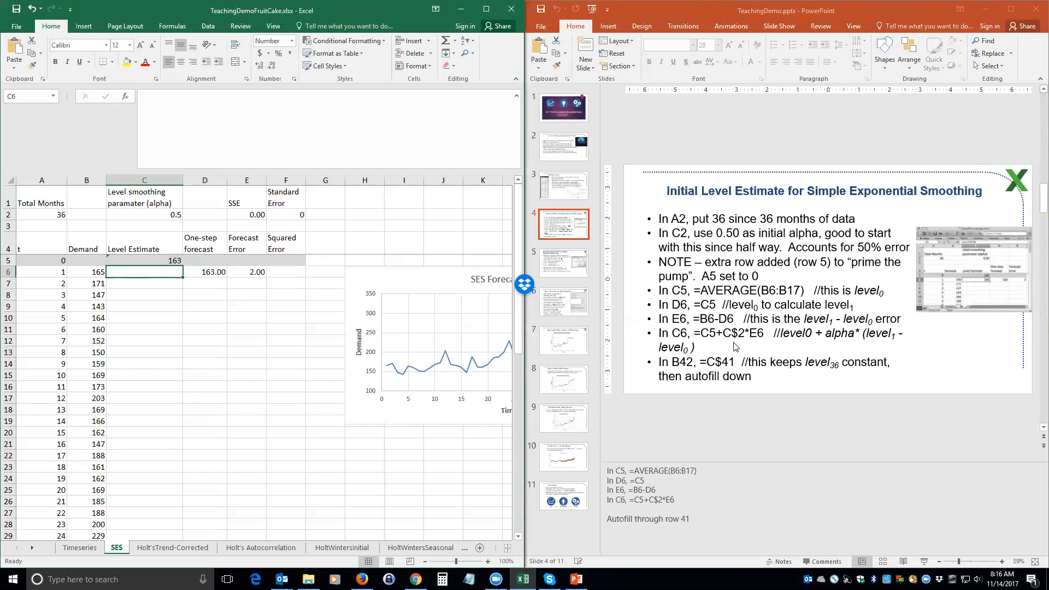
click(677, 501)
drag(677, 501, 637, 502)
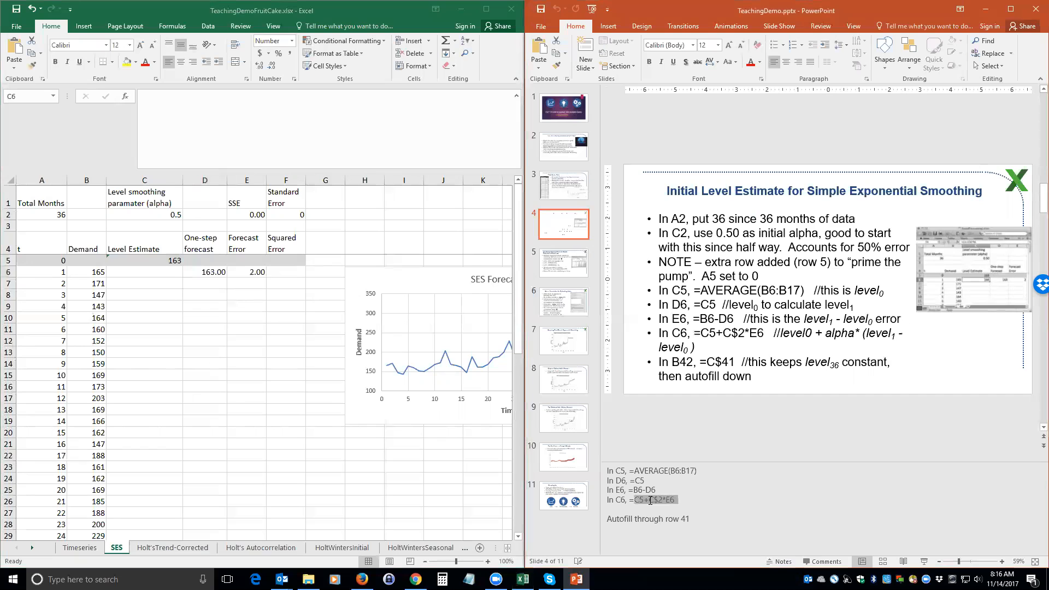
key(ctrl+c)
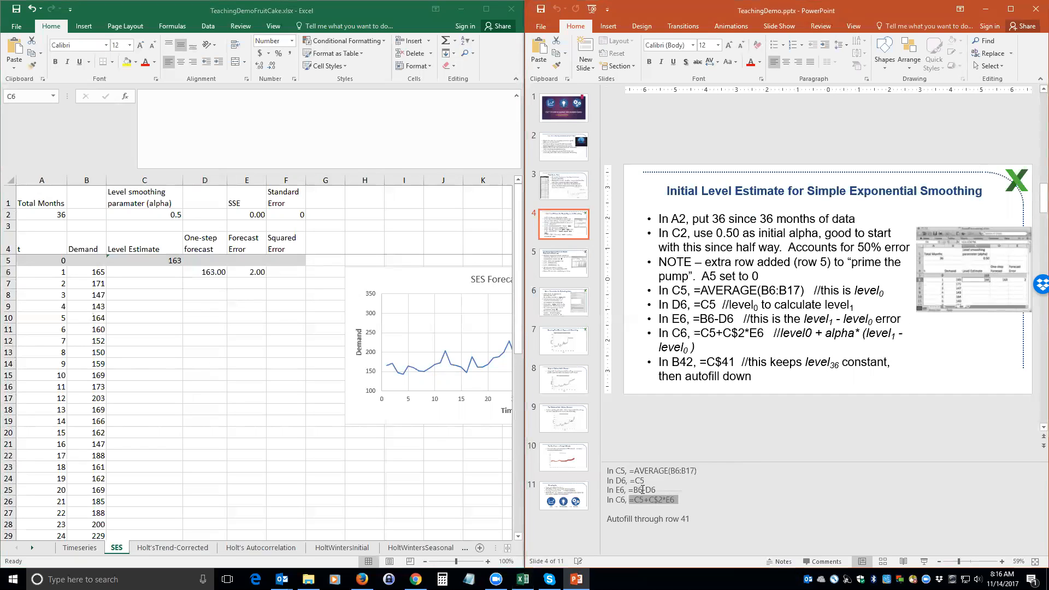
click(157, 276)
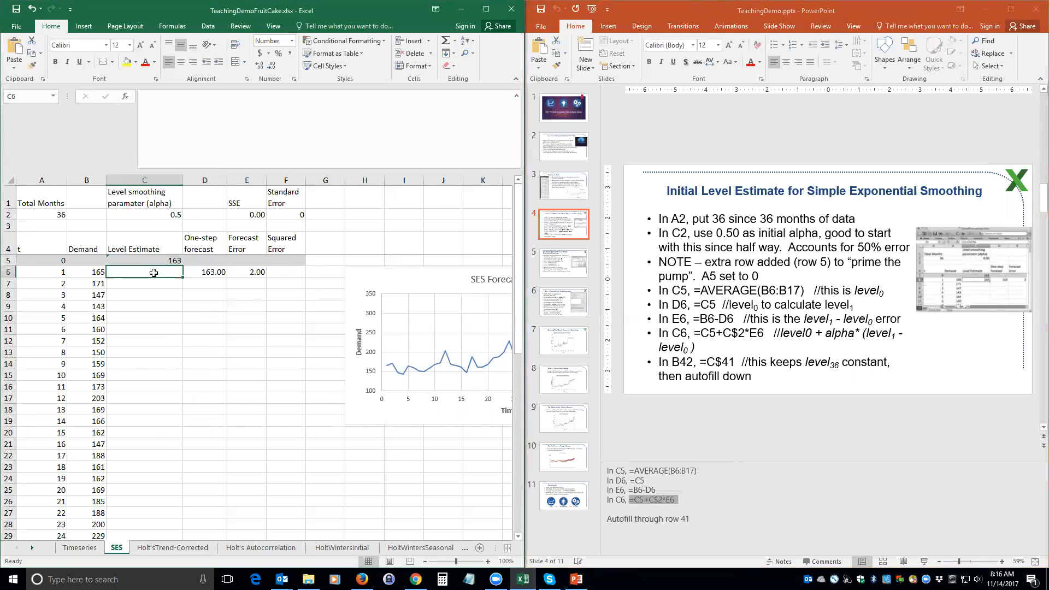
click(190, 162)
key(ctrl+v)
key(Return)
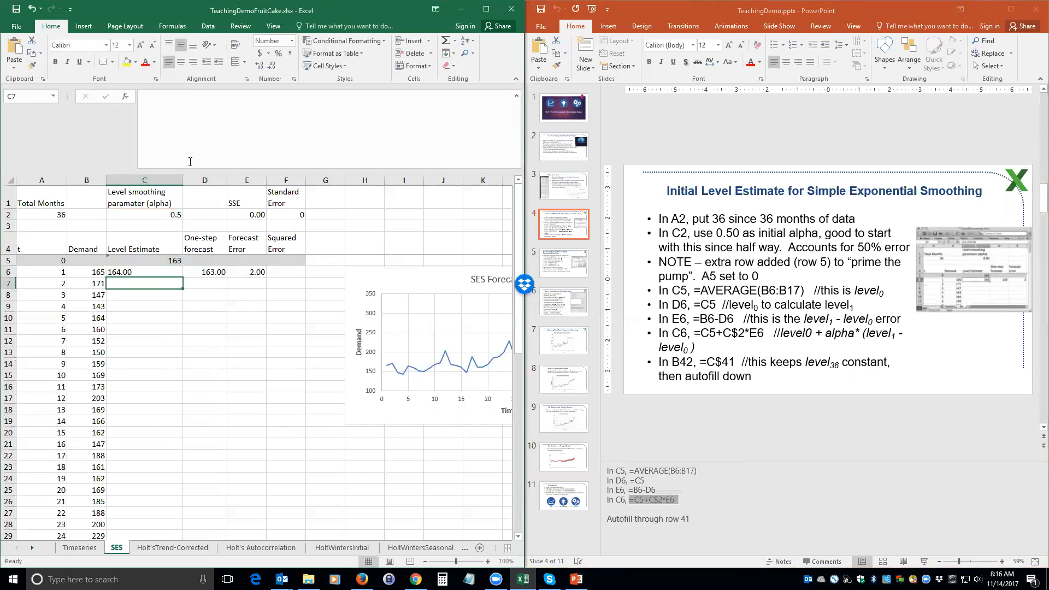
Step: Fill only the level estimate formula from C6 down through C41
click(157, 273)
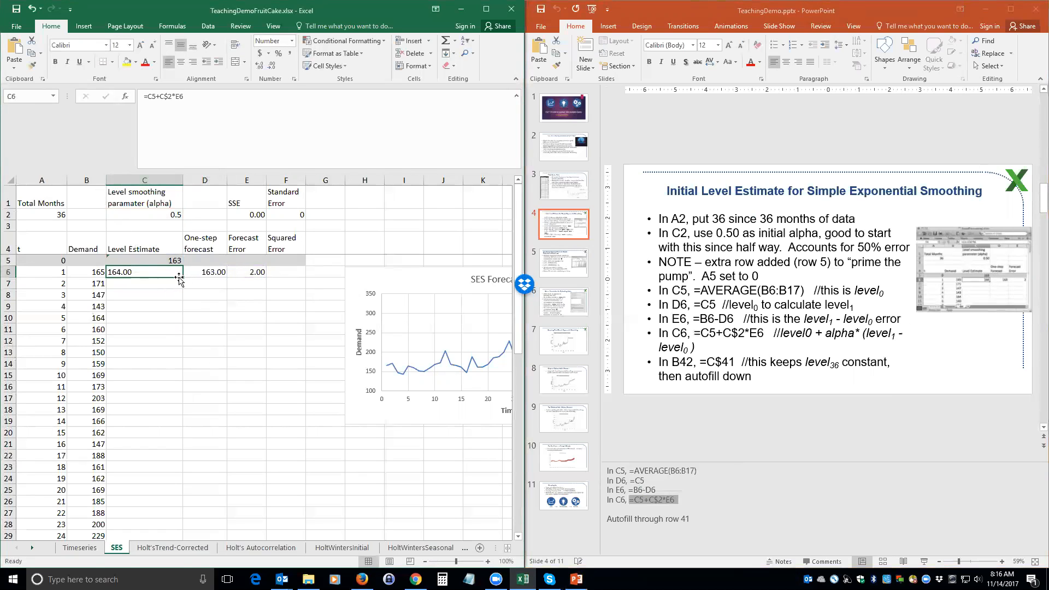
drag(182, 279, 155, 423)
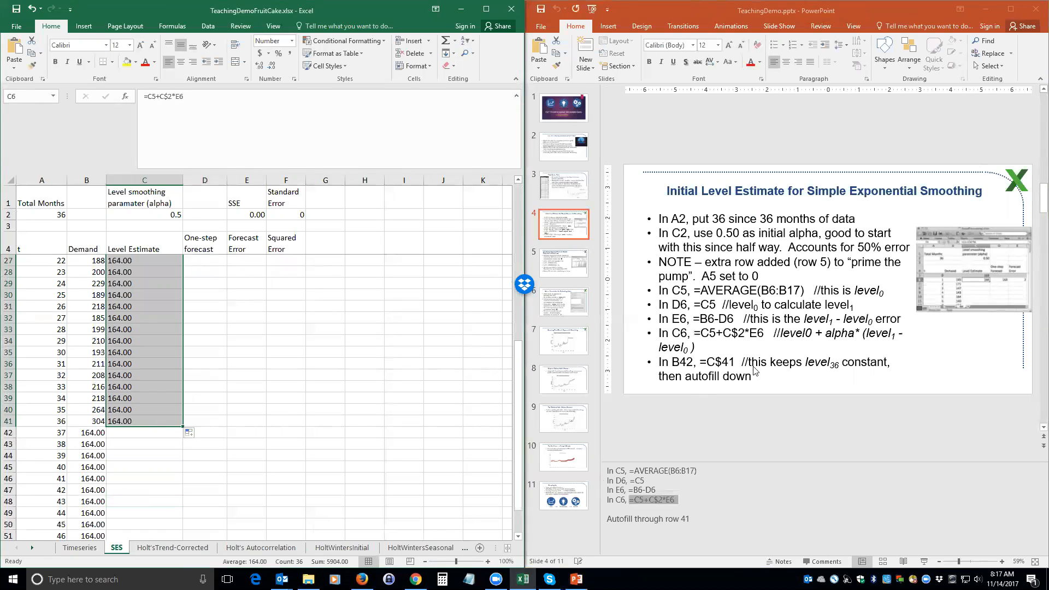
Step: Fill the level estimate, one-step forecast and forecast error formulas in C6:E6 down through row 41, and review the filled rows
scroll(347, 414, up, 7)
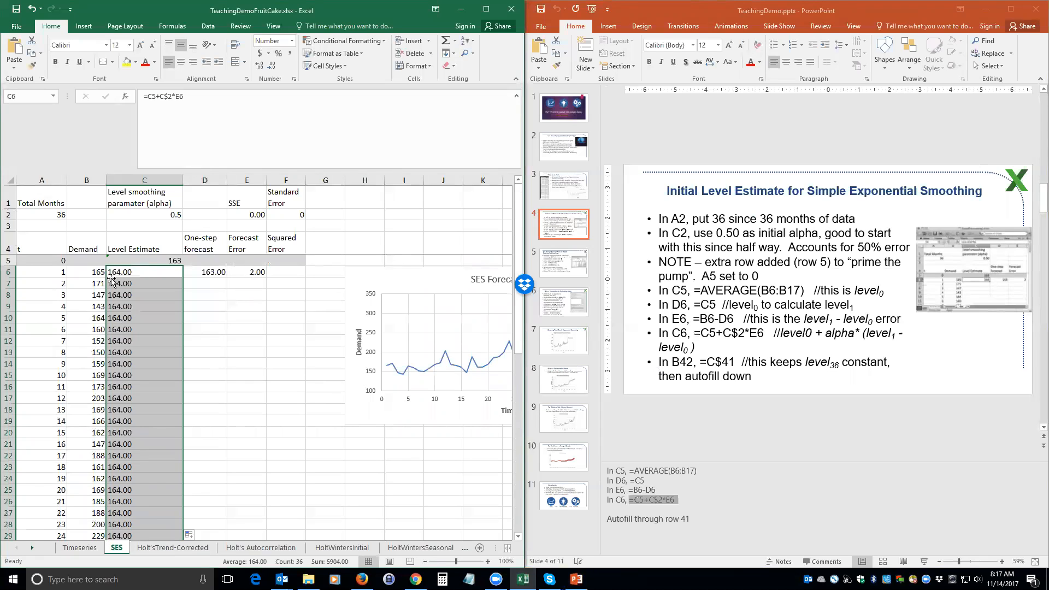
click(126, 272)
mouse_move(126, 272)
mouse_down()
mouse_move(266, 275)
mouse_move(274, 563)
mouse_move(249, 432)
mouse_move(248, 474)
mouse_up()
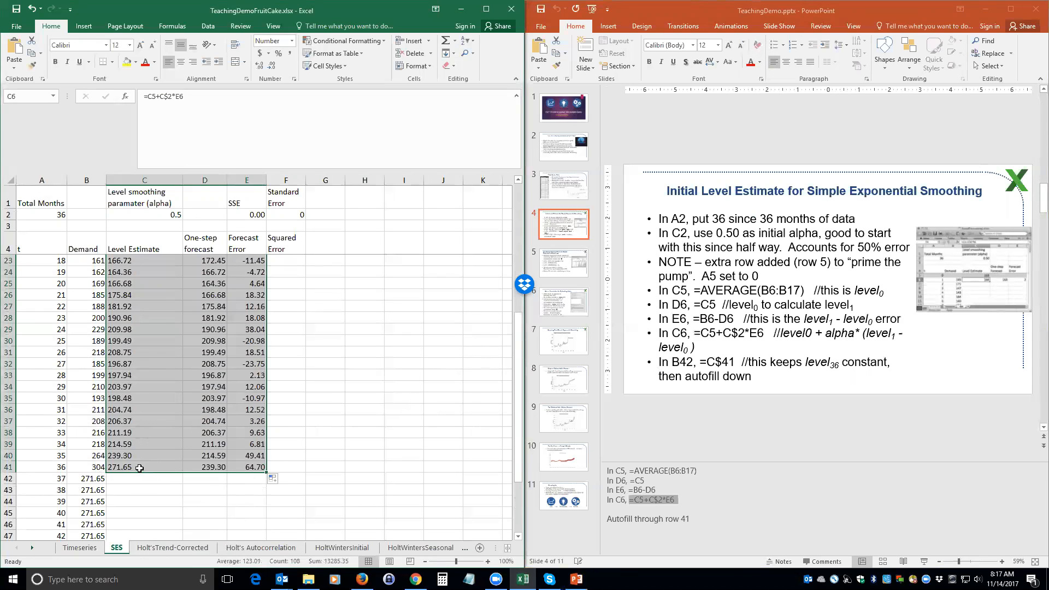
scroll(212, 418, up, 4)
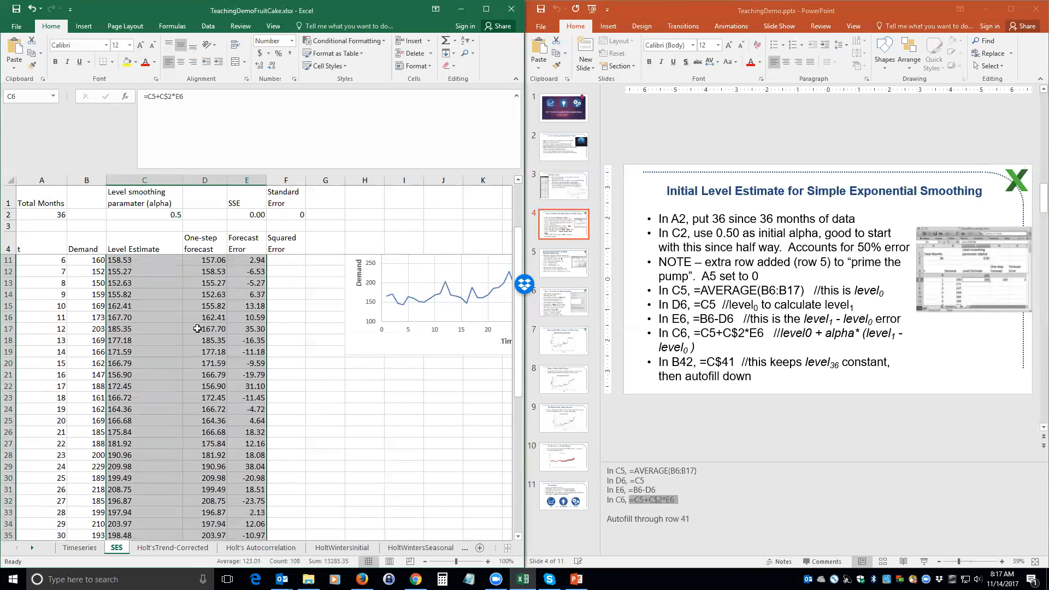
scroll(239, 271, up, 2)
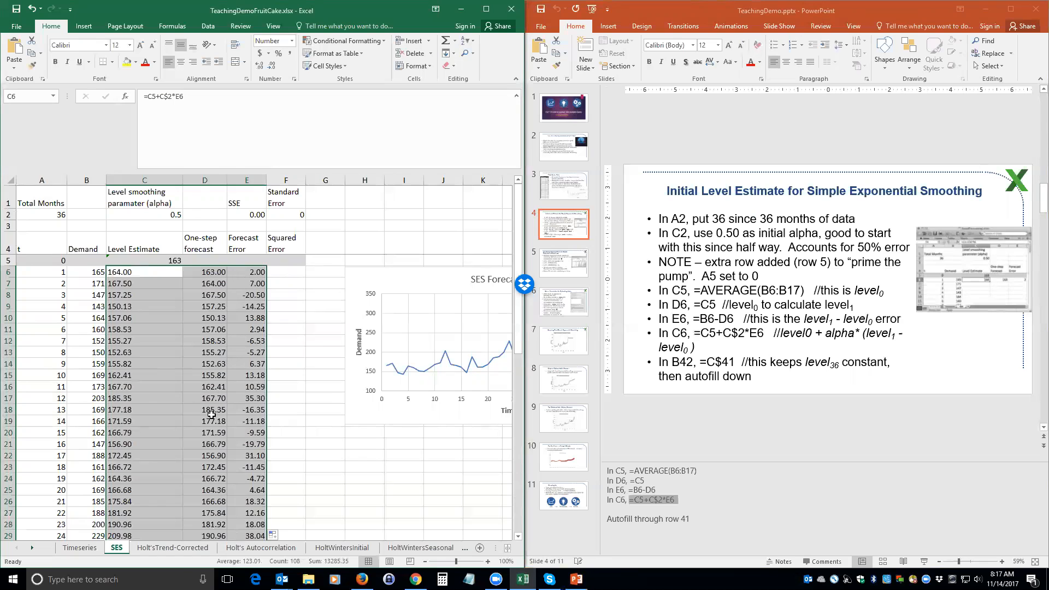
scroll(211, 415, down, 8)
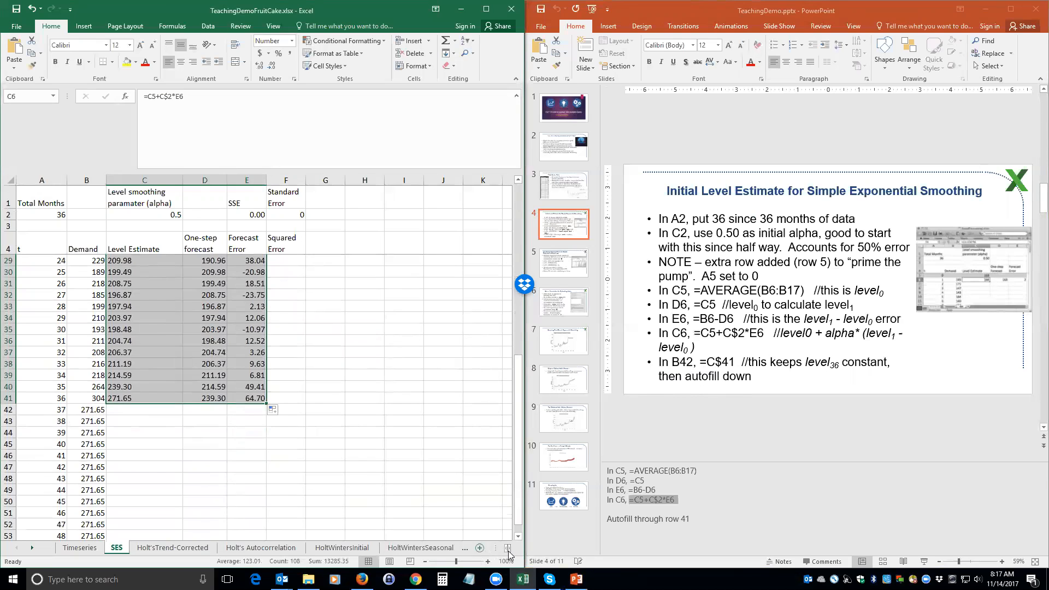
scroll(509, 552, right, 3)
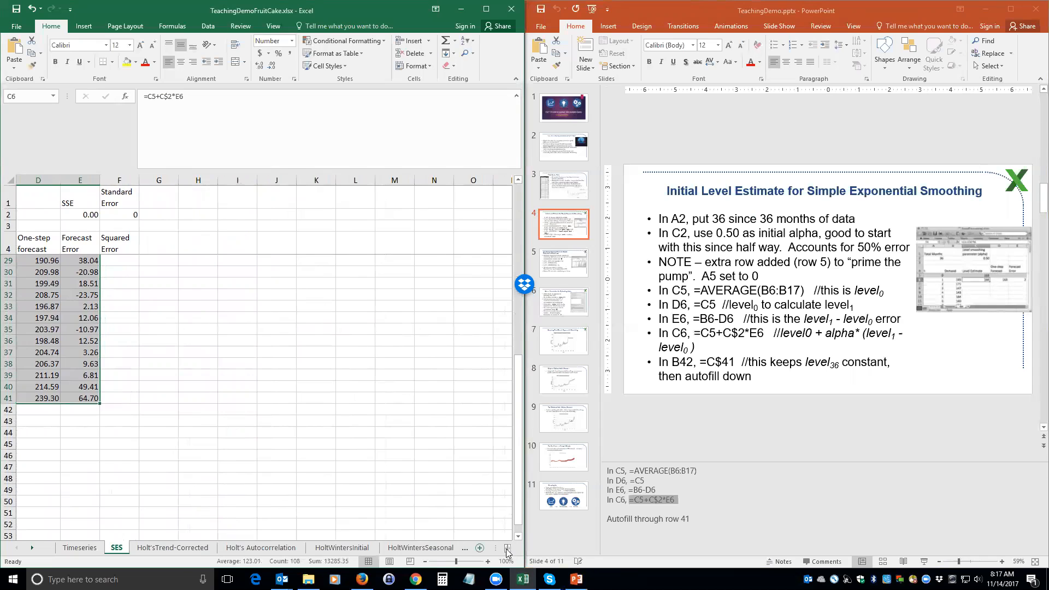
scroll(508, 552, left, 2)
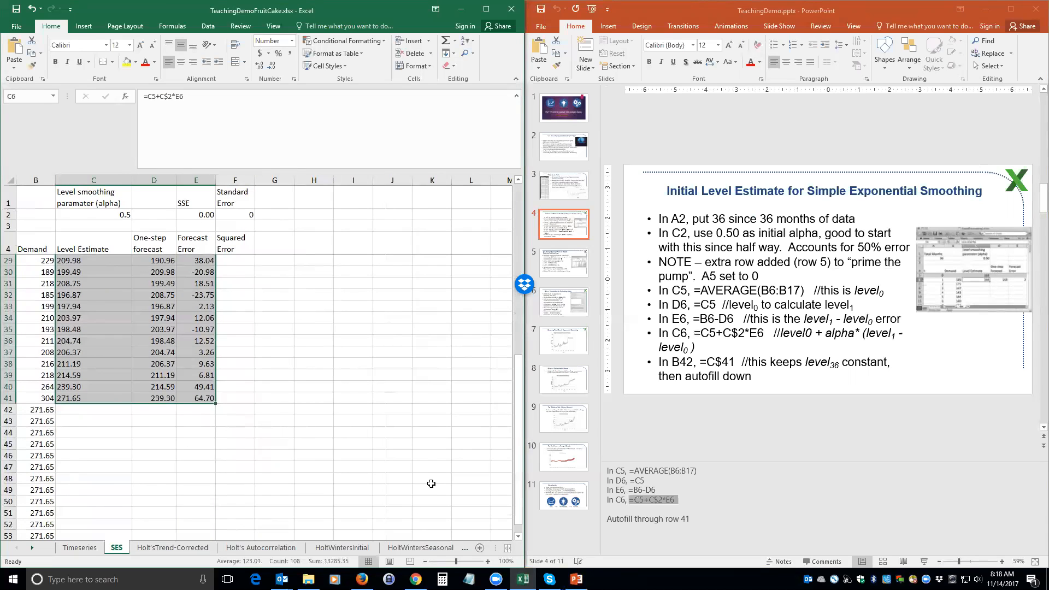
Step: Display the PowerPoint slide on the sum of squared error for simple exponential smoothing, and return to the Excel SES sheet
click(574, 258)
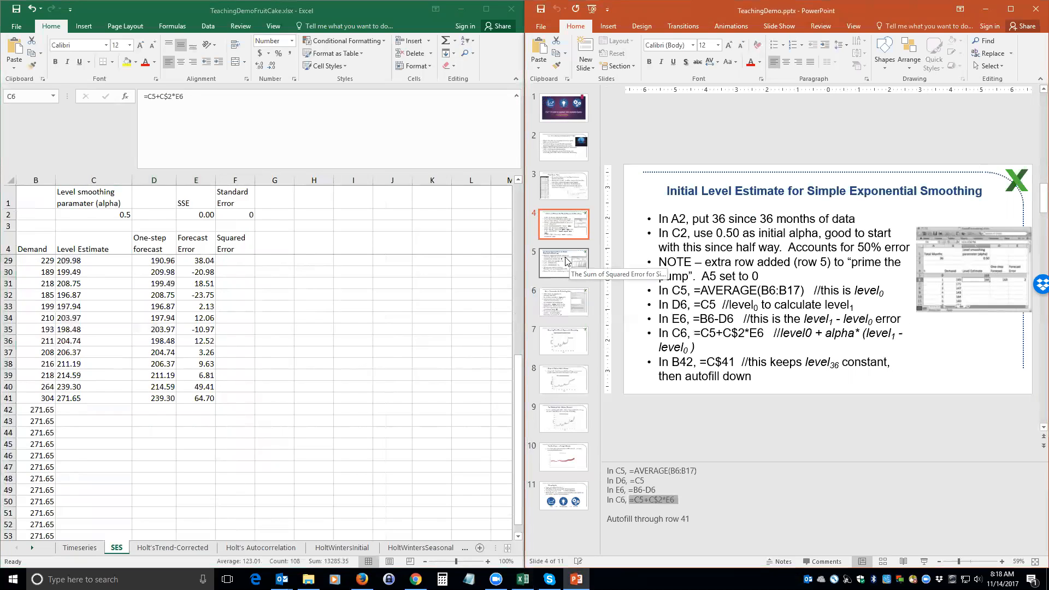
click(567, 262)
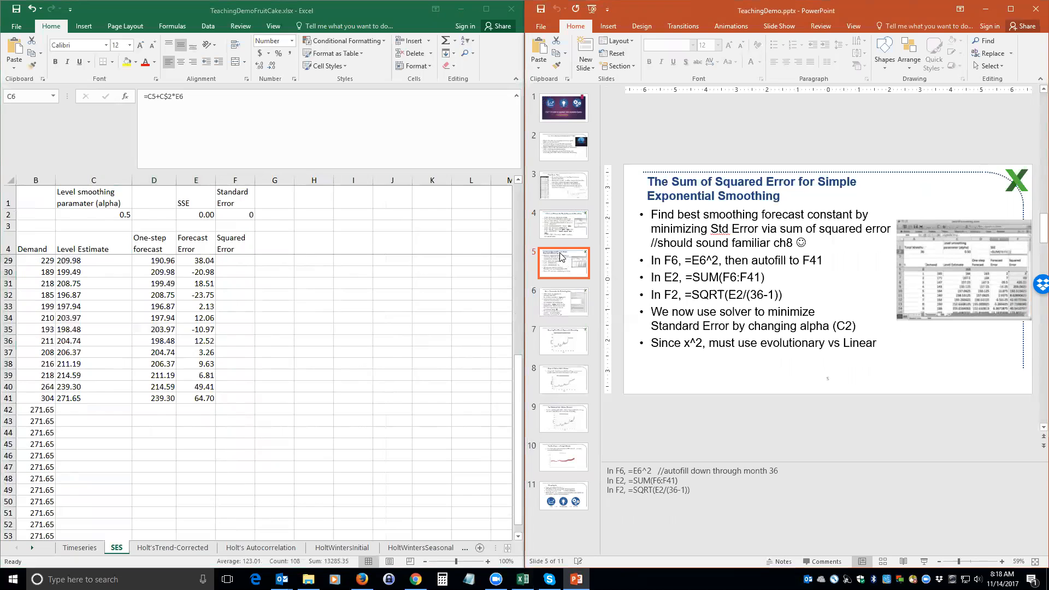
click(360, 372)
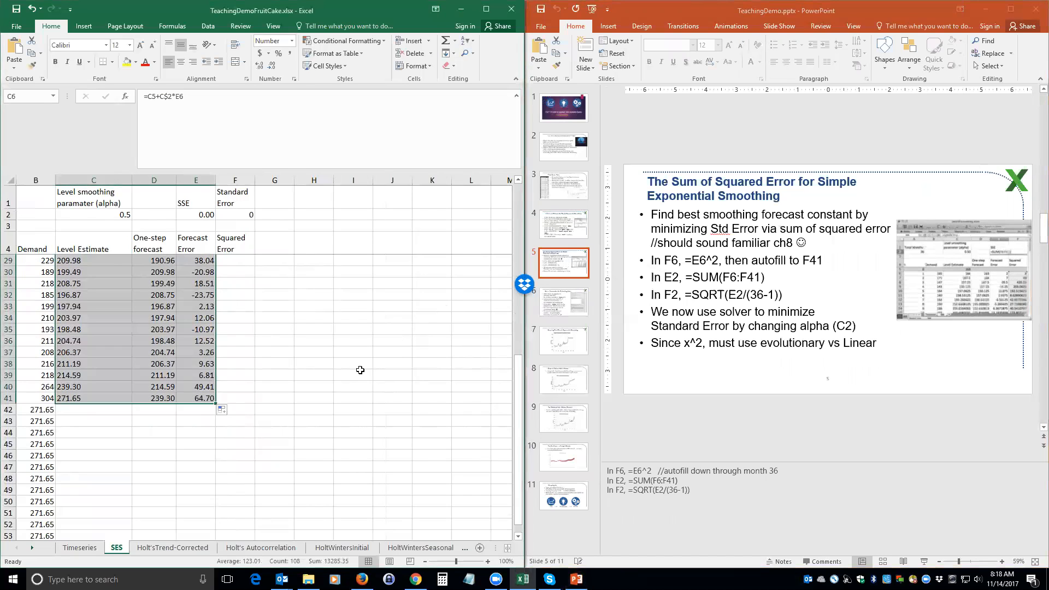
Step: Enter the squared error formula =E6^2 in F6 and fill it down through F41
scroll(361, 370, up, 8)
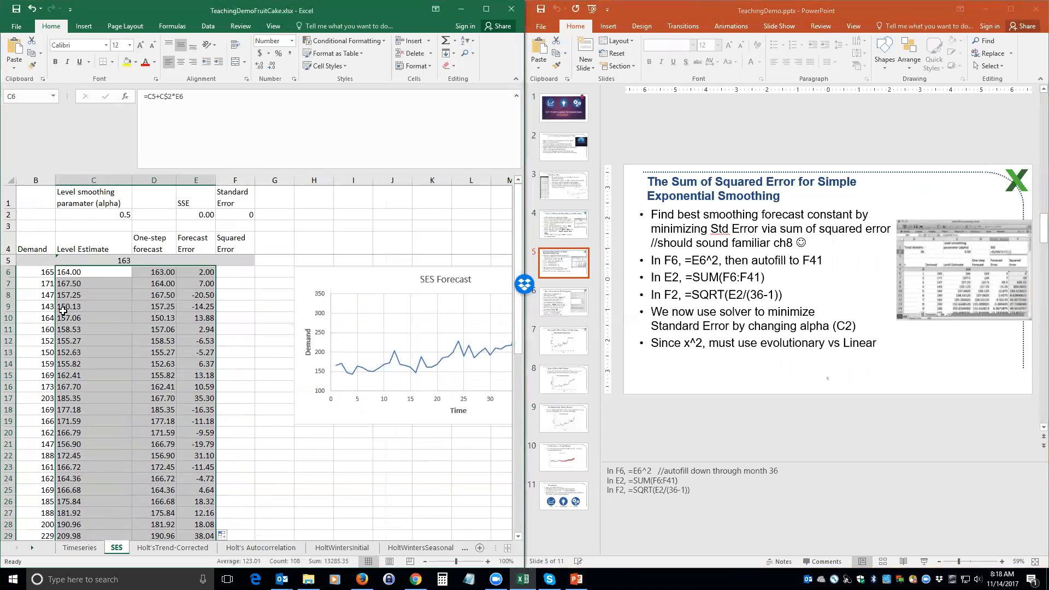
click(242, 272)
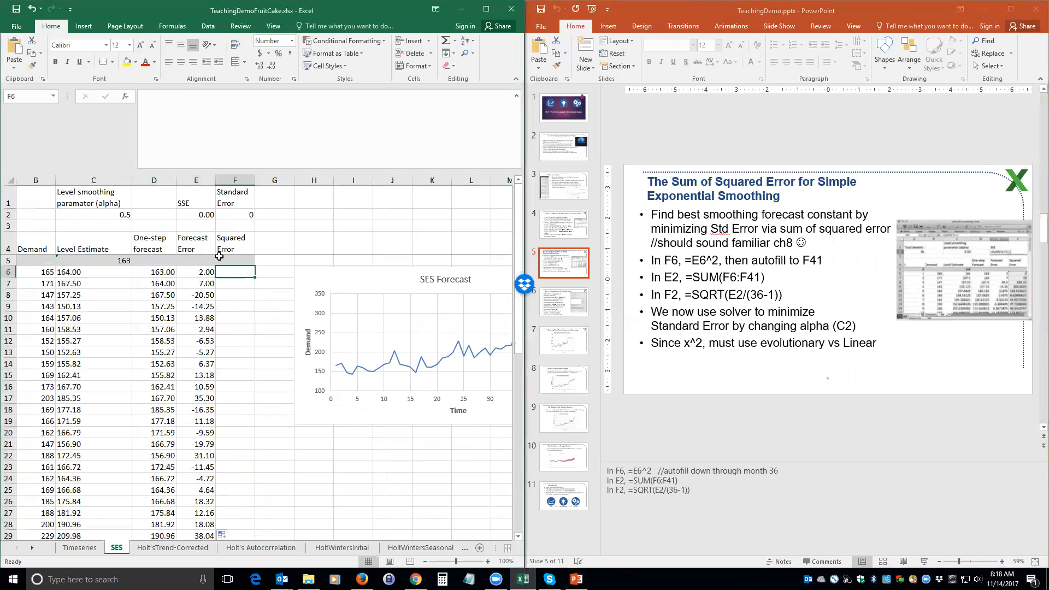
text(=)
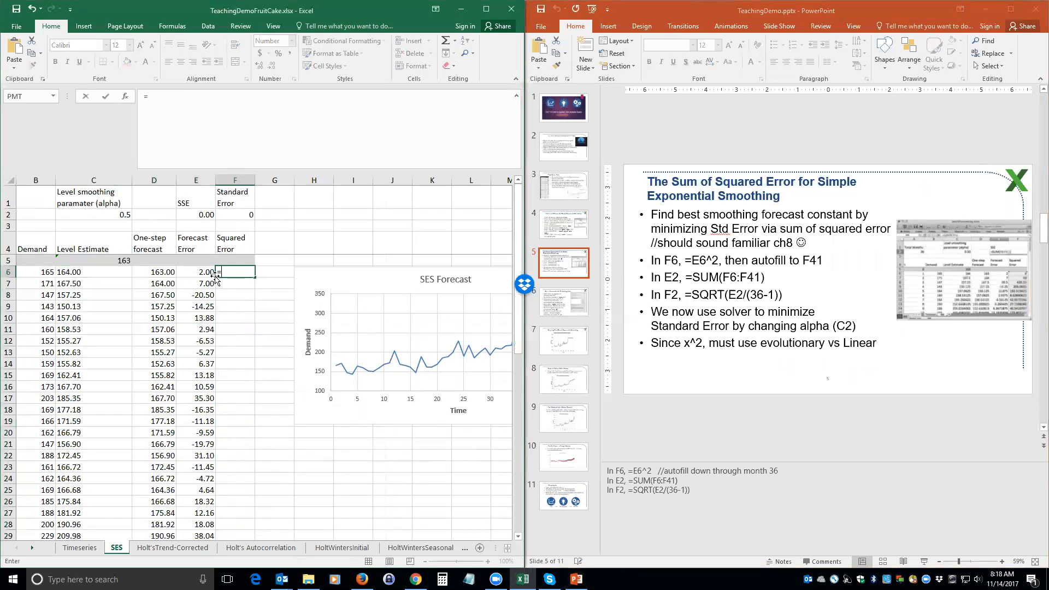
click(201, 272)
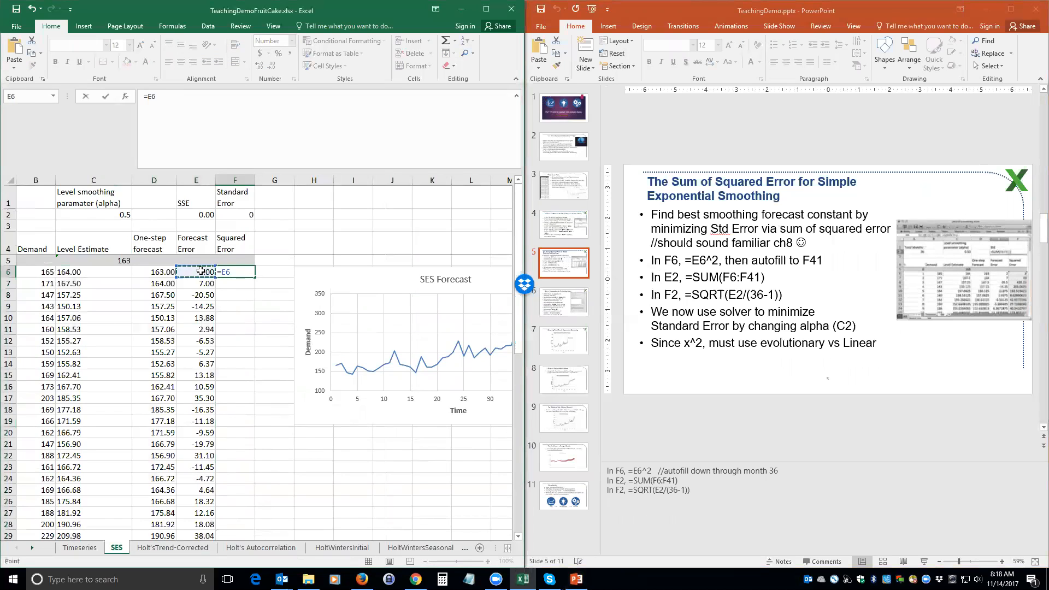
text(^2)
key(Return)
click(244, 273)
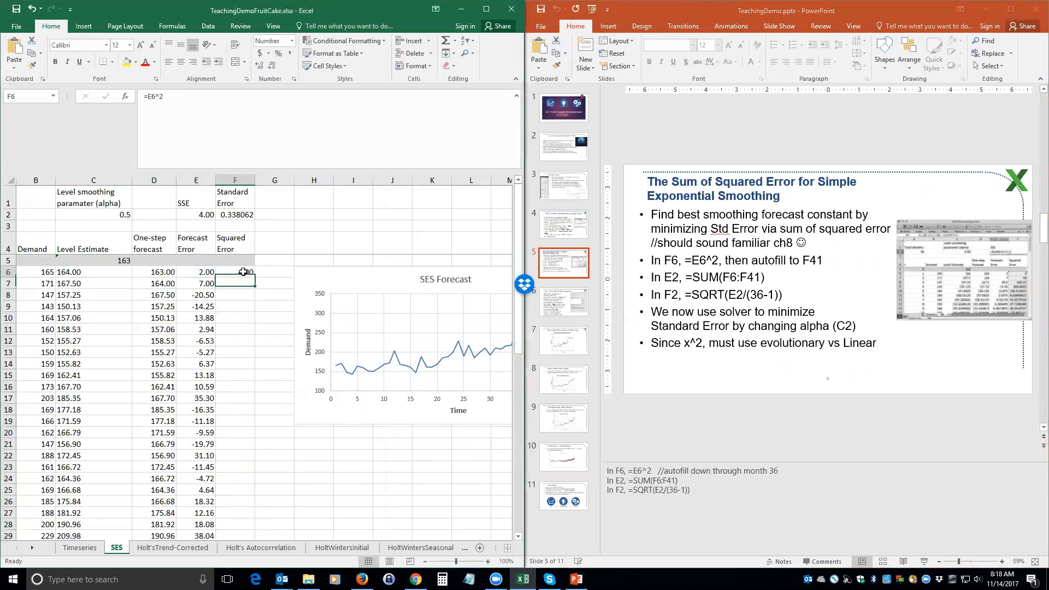
drag(254, 277, 200, 424)
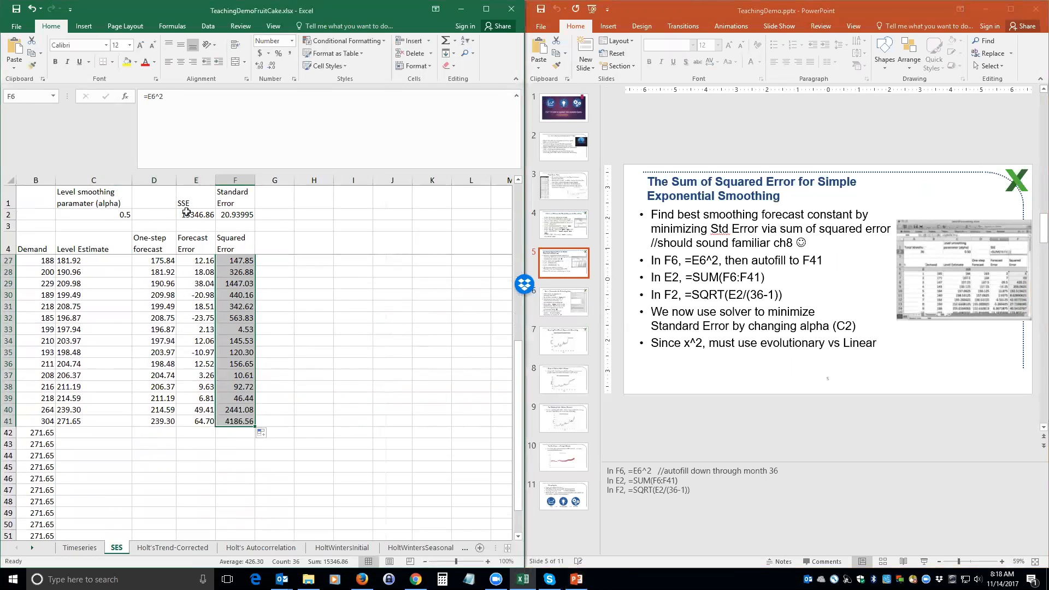
Step: Inspect the sum of squared errors formula in E2
click(187, 213)
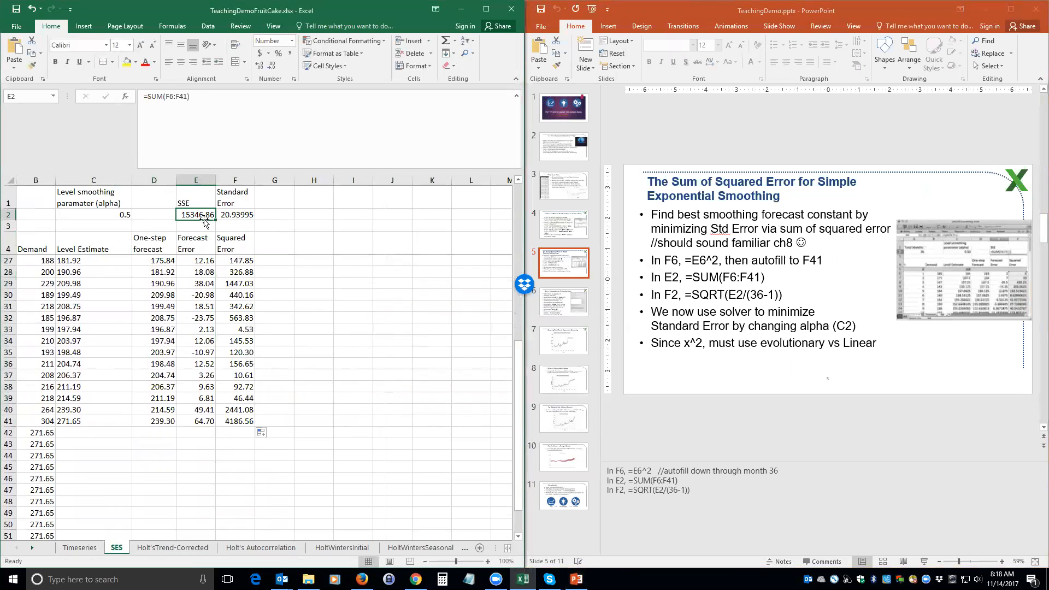
Step: Inspect the standard error formula in F2 and the forecast rows beneath it
click(231, 214)
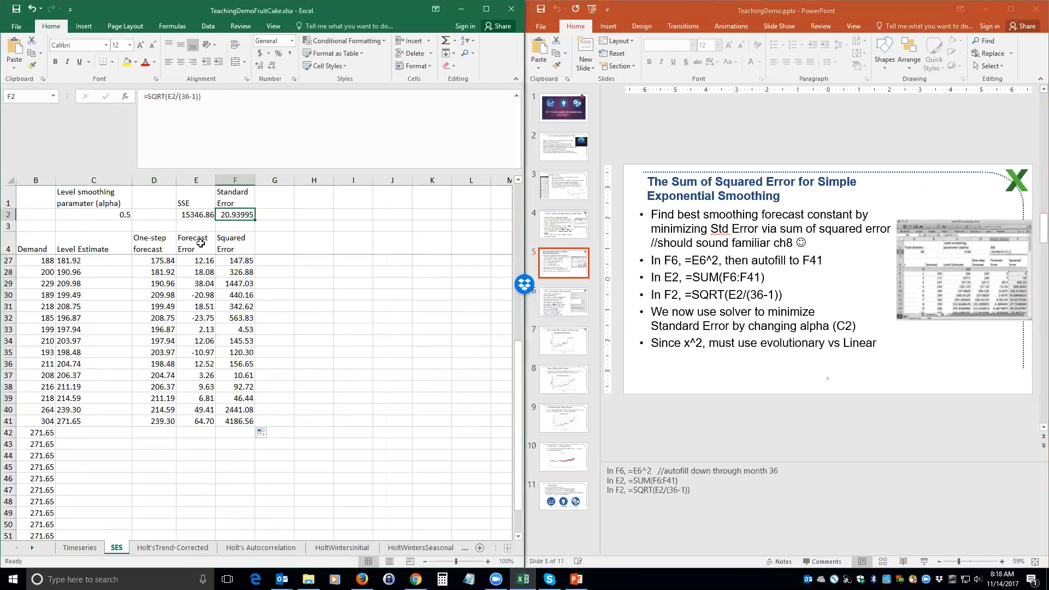
scroll(202, 244, up, 2)
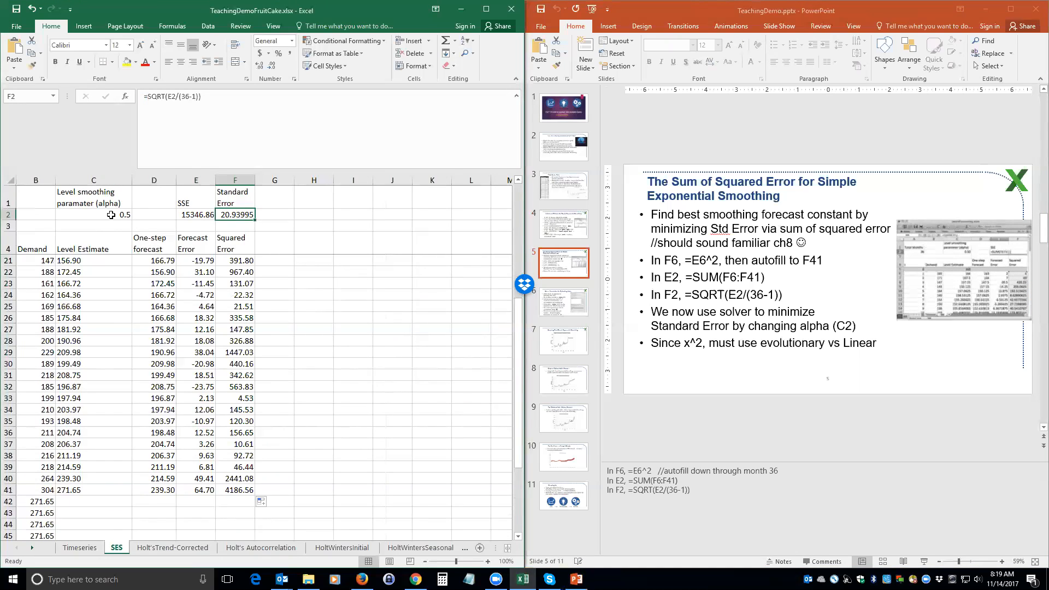
Step: Review the Solver parameters alongside the PowerPoint slide on the Solver formulation for optimizing alpha, and close Solver without solving
click(208, 28)
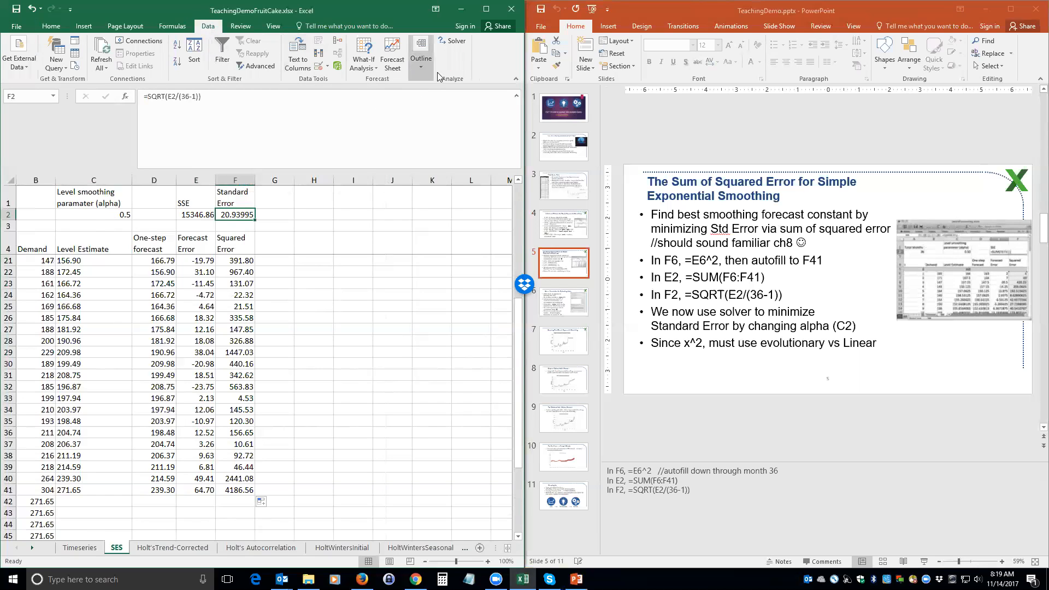
click(450, 40)
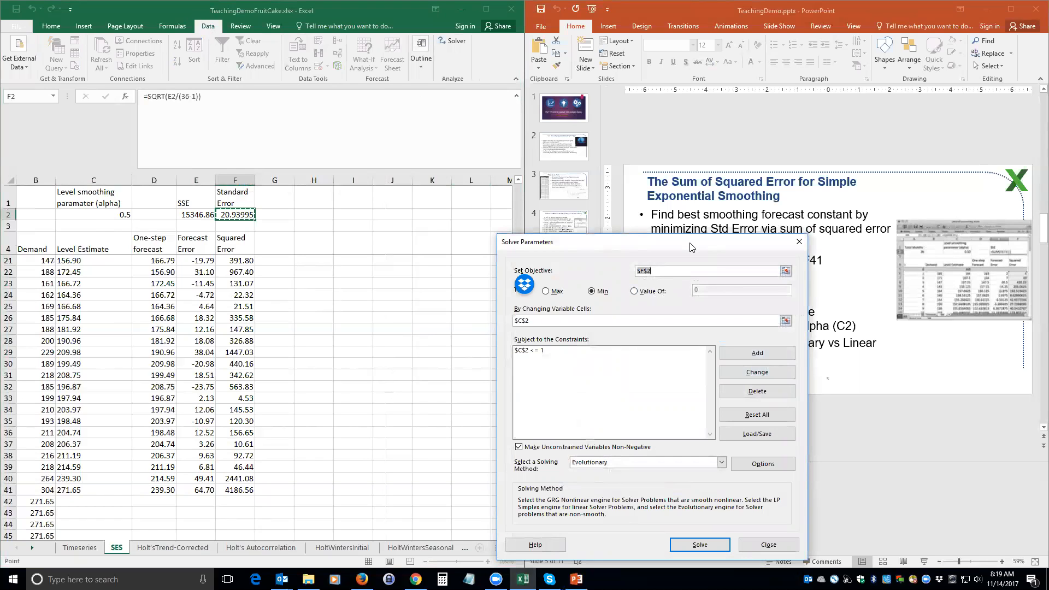
drag(691, 247, 357, 170)
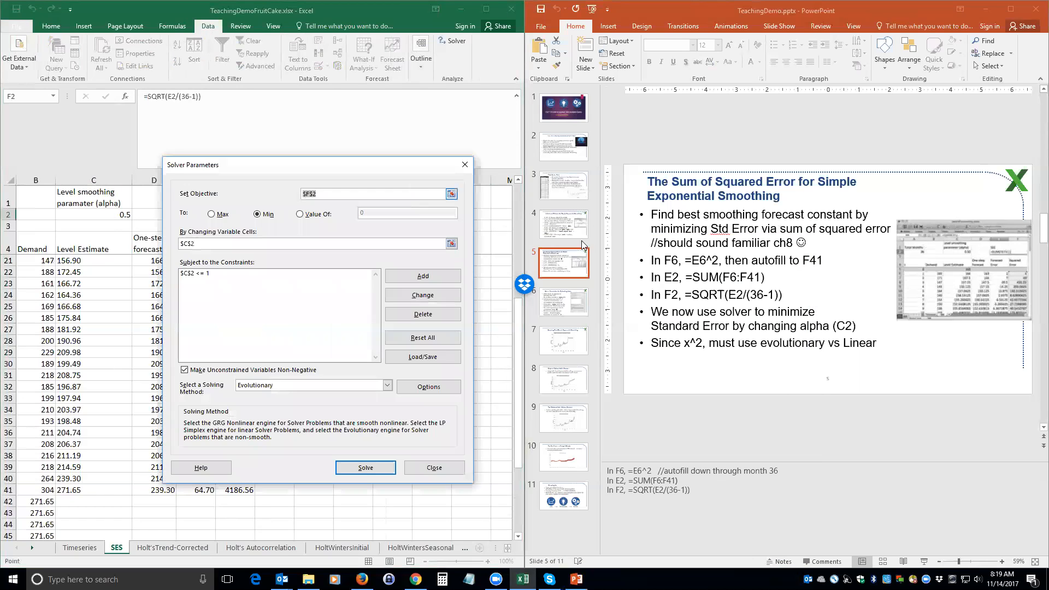
click(558, 308)
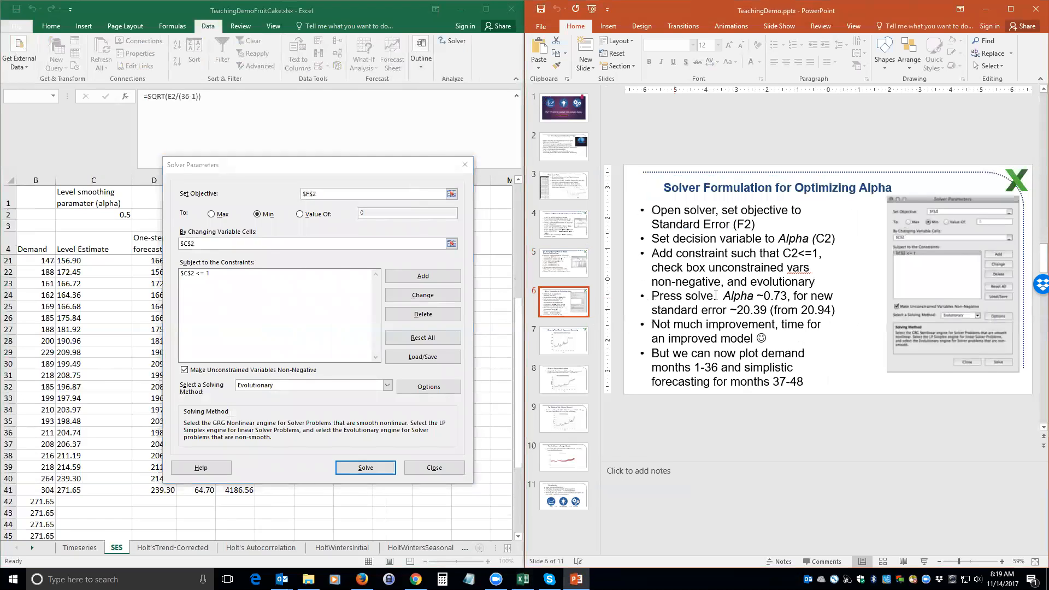
click(322, 169)
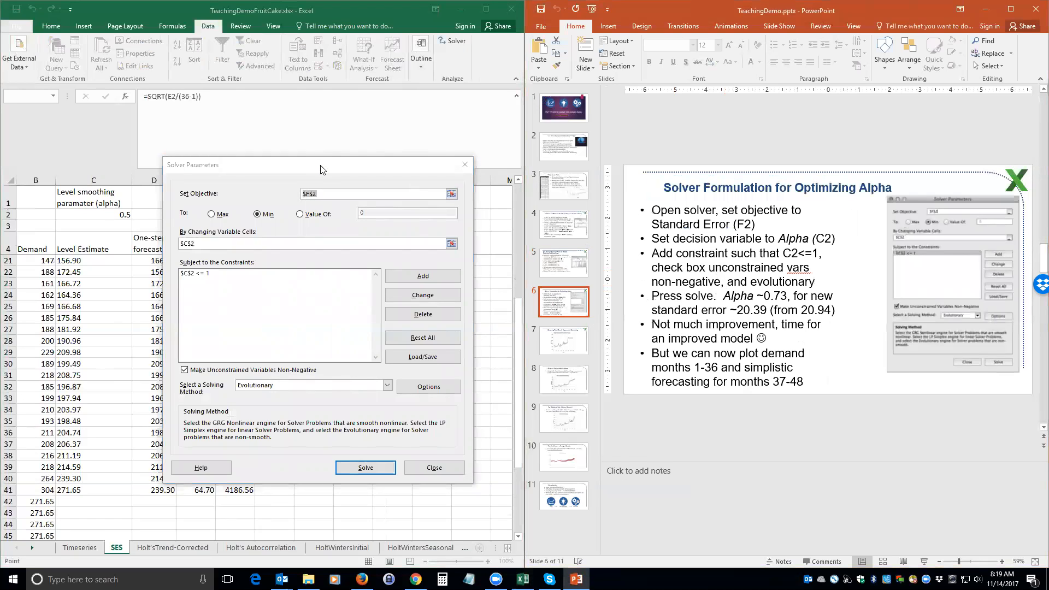
drag(321, 170, 798, 203)
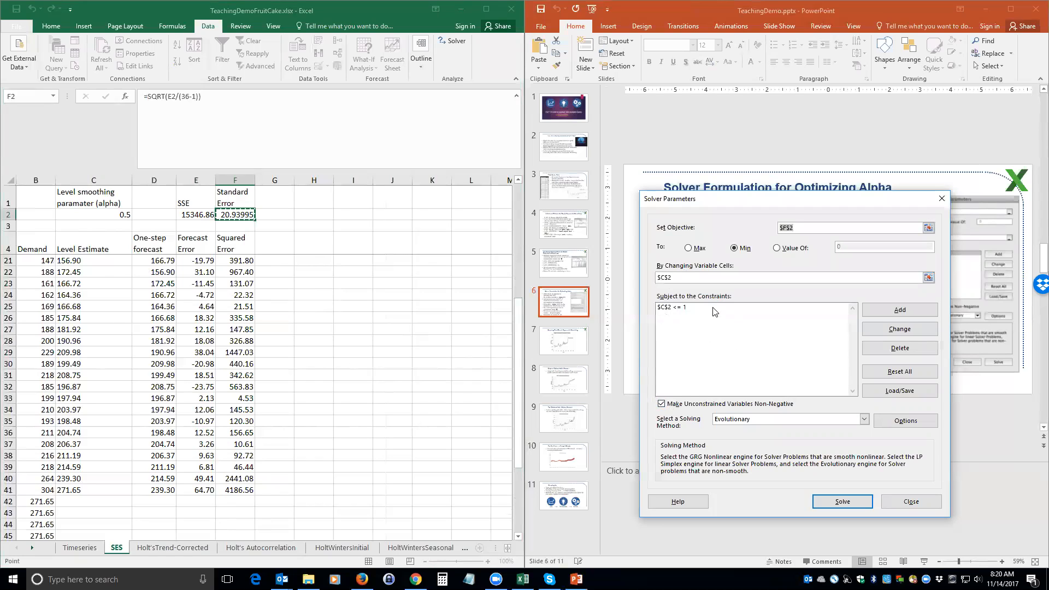
click(235, 262)
key(Escape)
key(Escape)
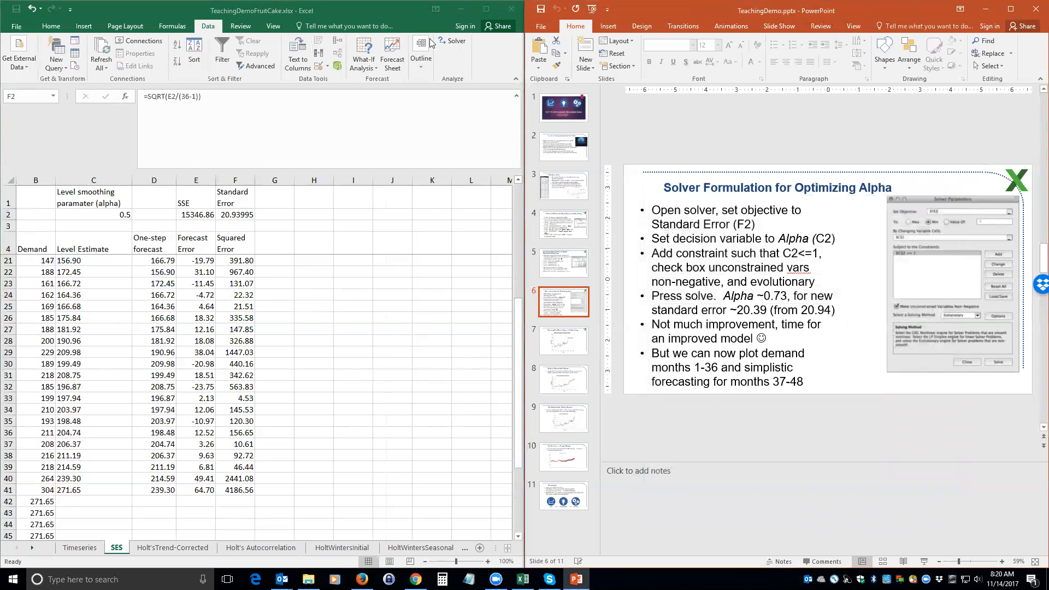
Step: Run Solver with the existing parameters and the Evolutionary method, stop it early and keep the solver solution
click(450, 42)
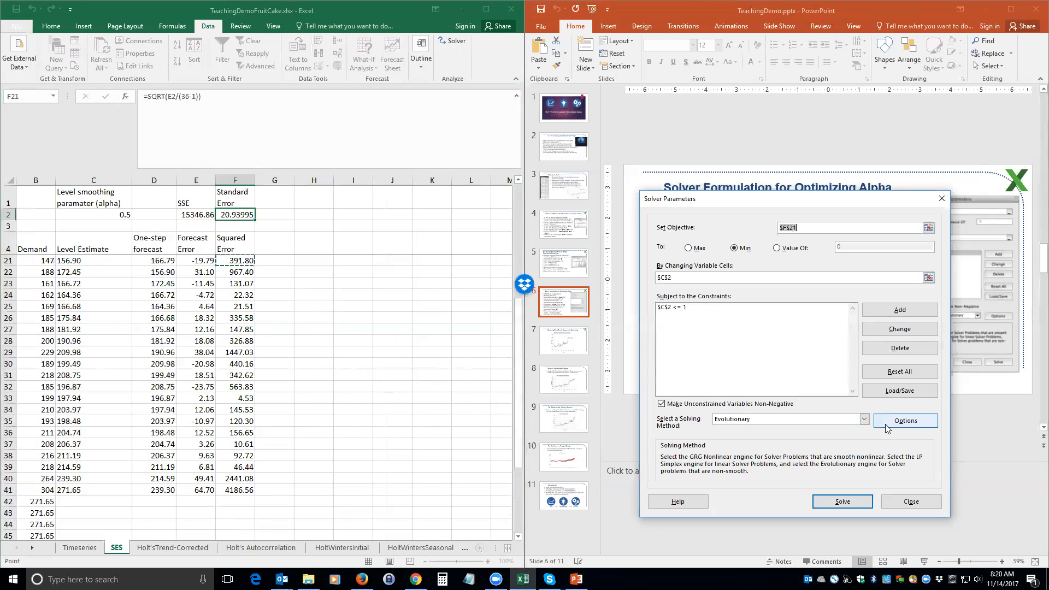
click(843, 501)
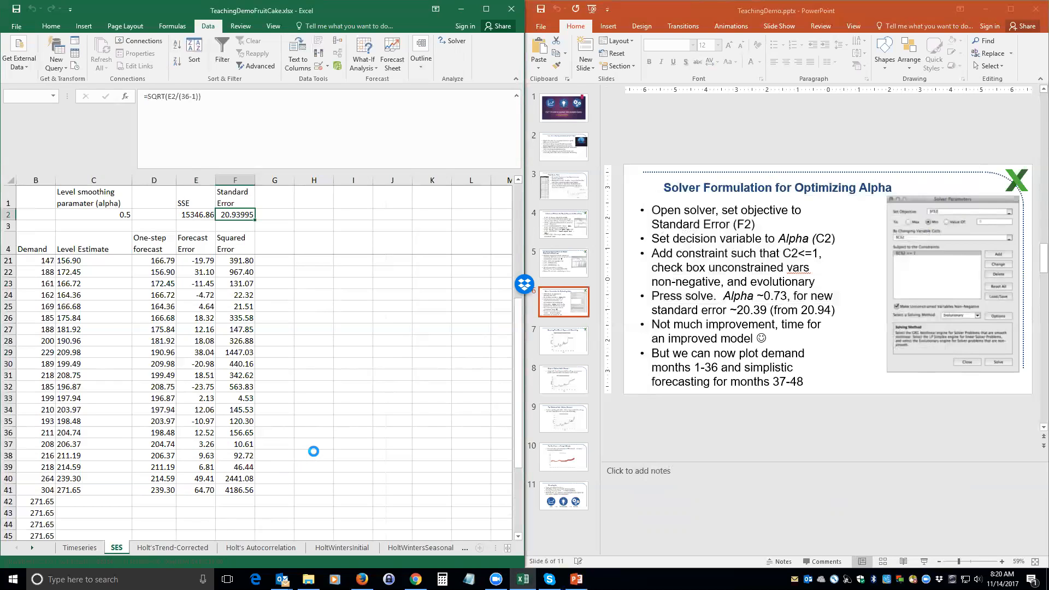
key(Escape)
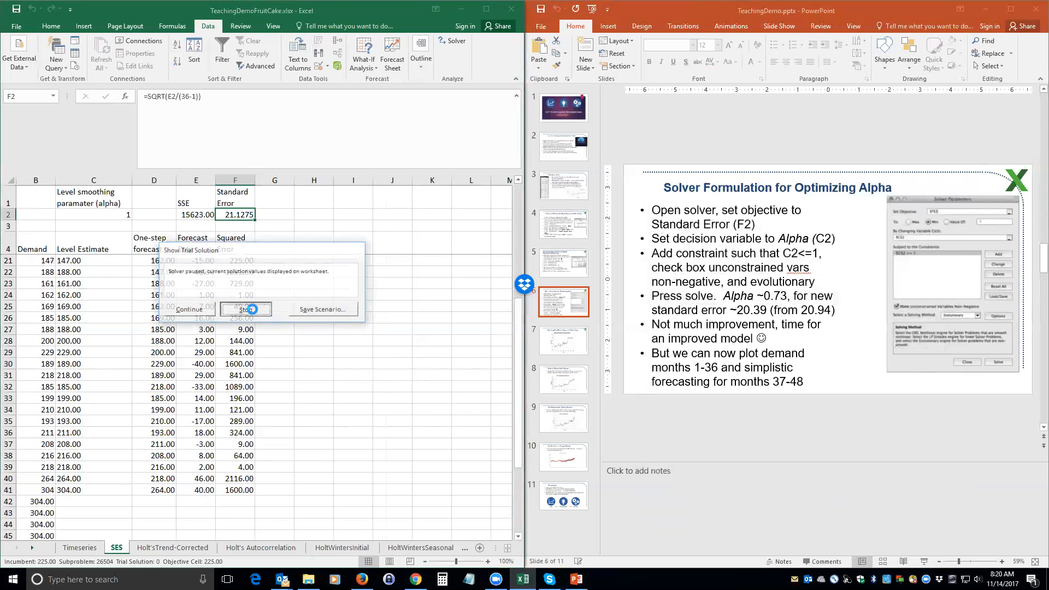
click(246, 310)
click(135, 311)
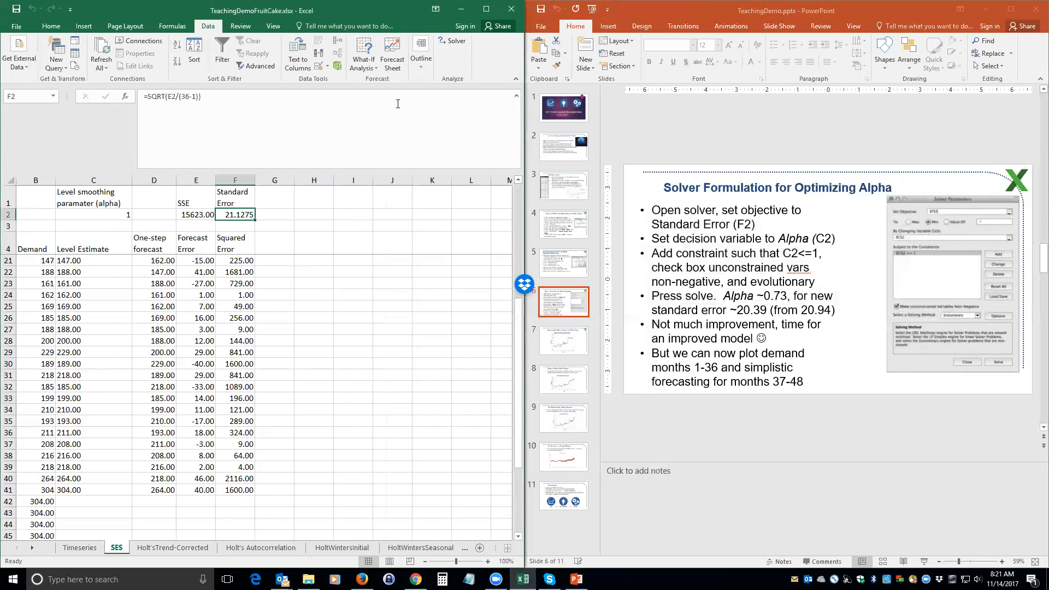
Step: Reopen Solver, correct the objective to $F$2 and limit the maximum solving time to 10 seconds
click(455, 40)
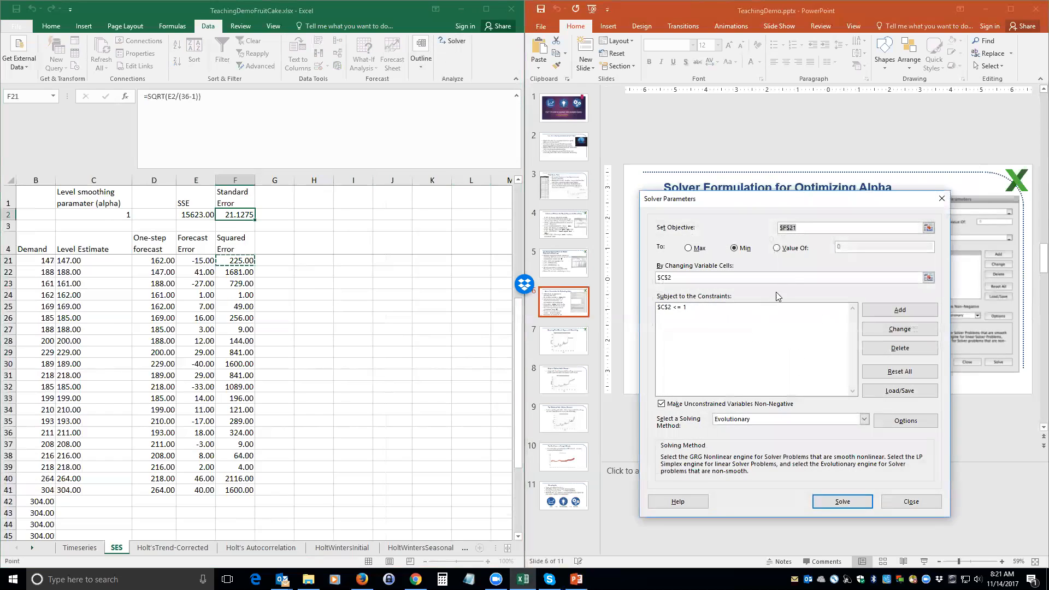
click(809, 228)
key(BackSpace)
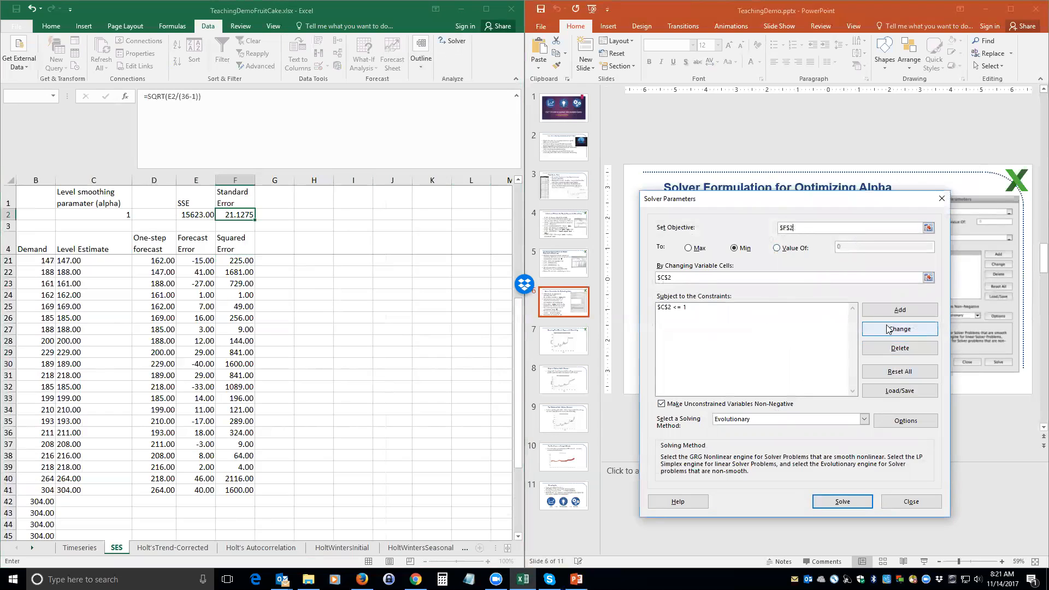
click(905, 420)
click(306, 308)
text(10)
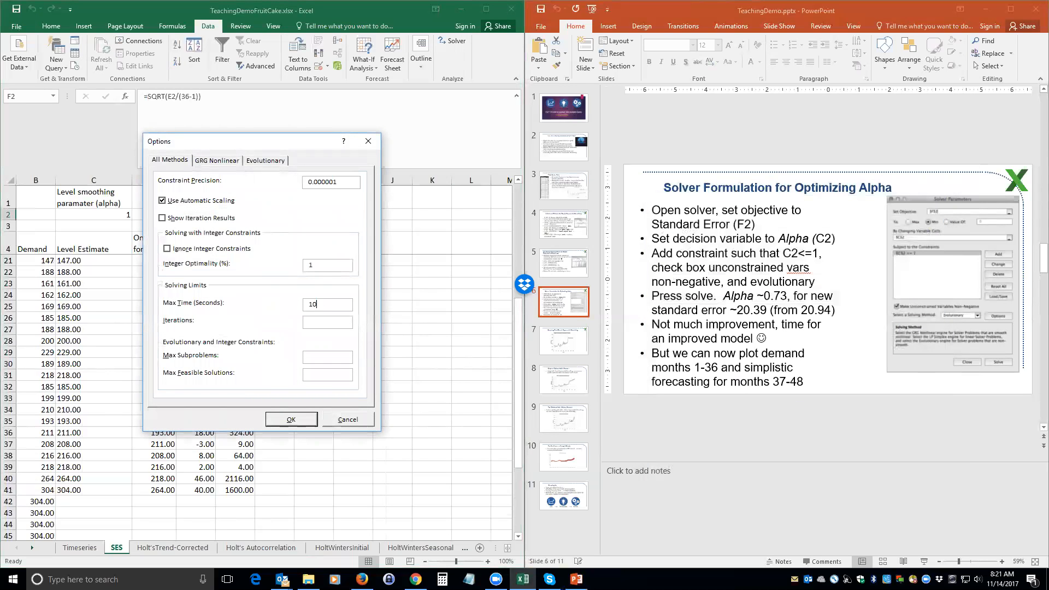
click(301, 421)
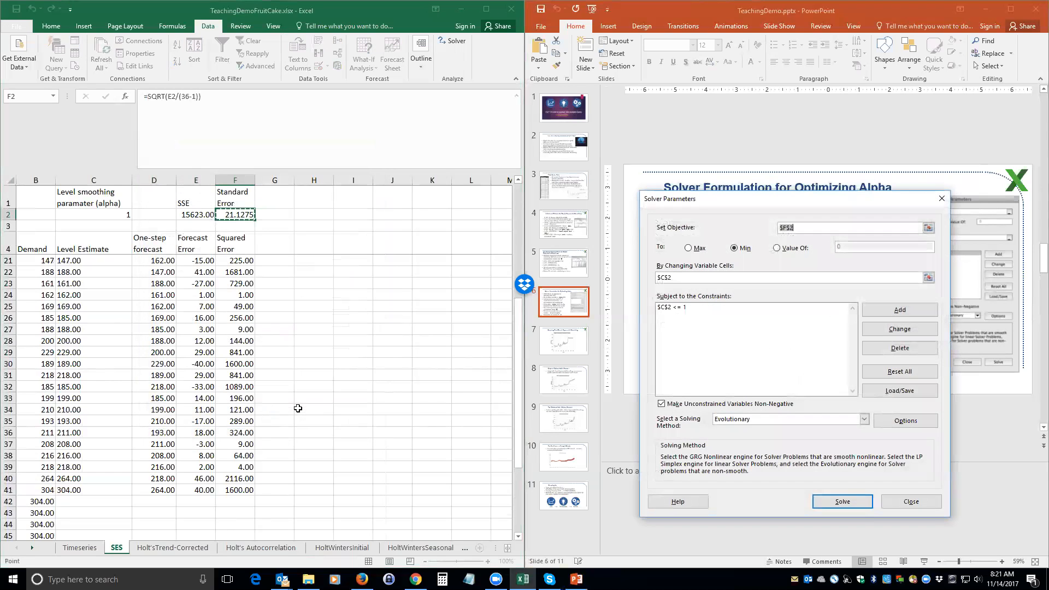
Step: Solve for the alpha that minimizes the standard error, stop at the time limit and keep the solver solution
click(843, 501)
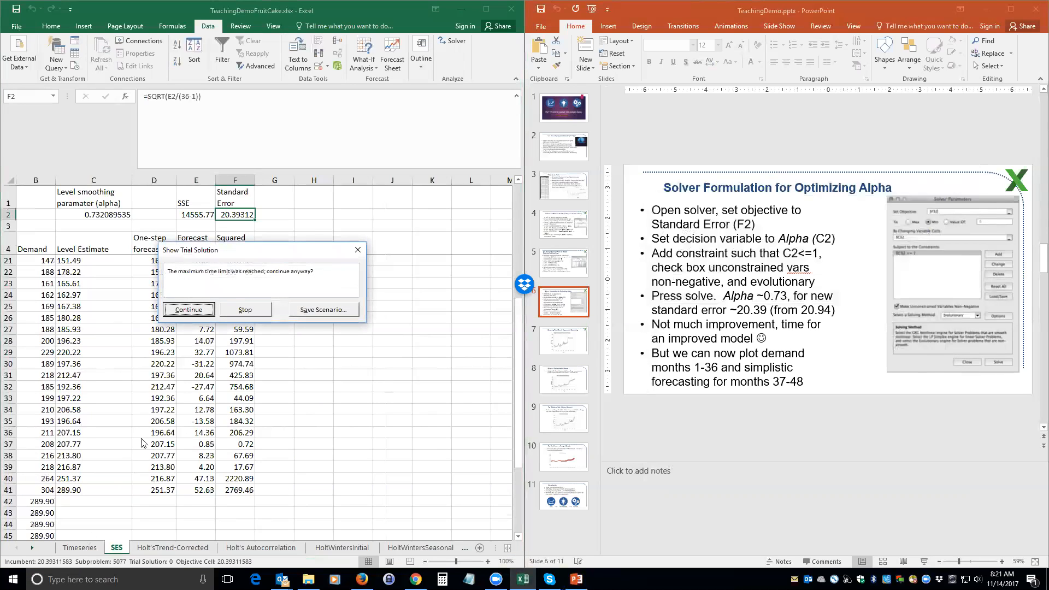
click(246, 310)
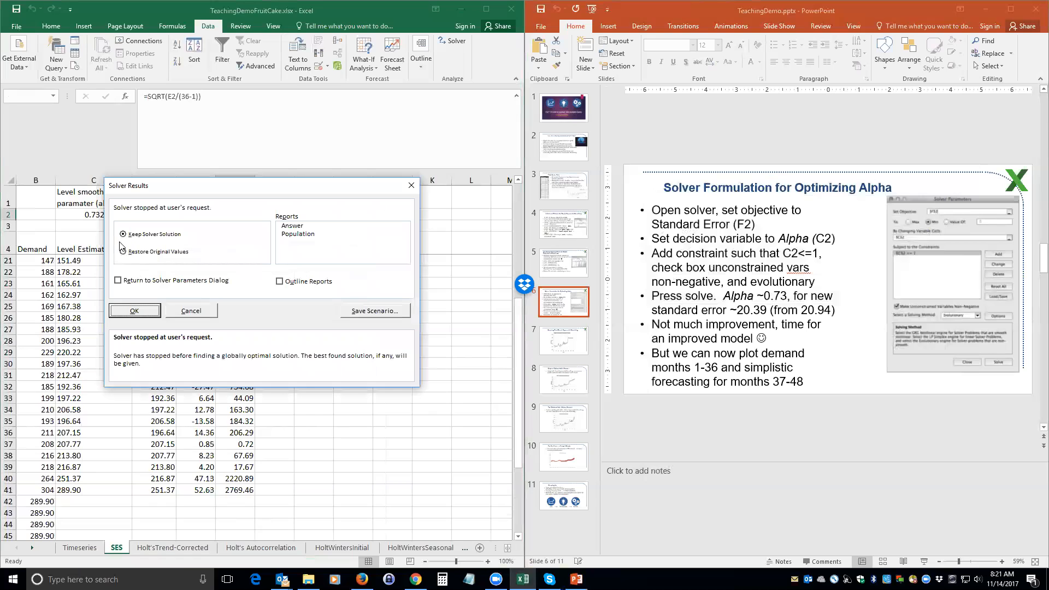
click(135, 311)
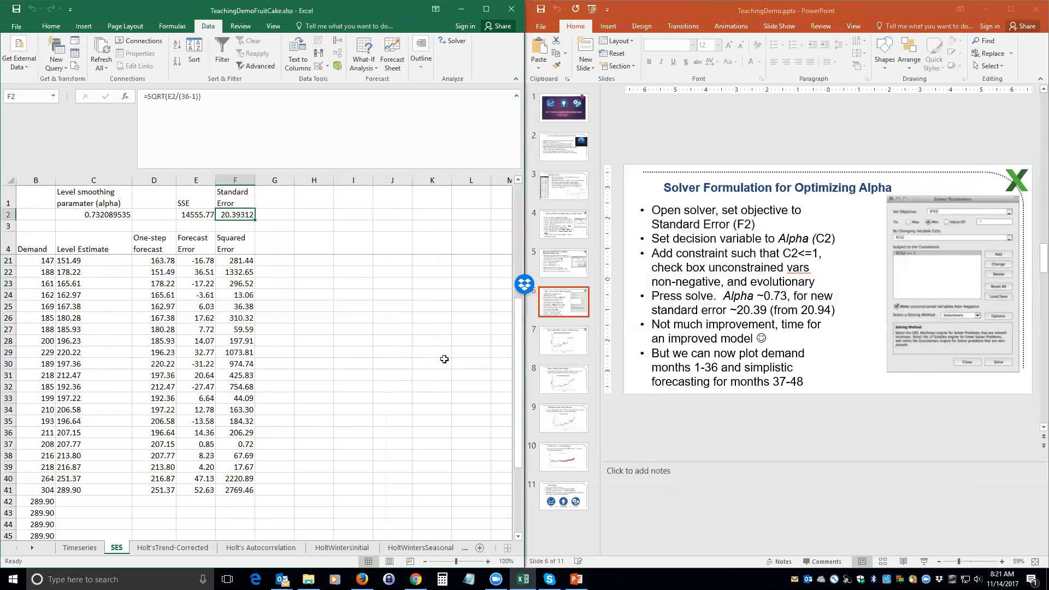
Step: Review the remaining PowerPoint slides, from Graphing Final Simple Exponential Smoothing through the Holt's, Holt-Winters and fan chart slides to Wrapping Up
click(558, 342)
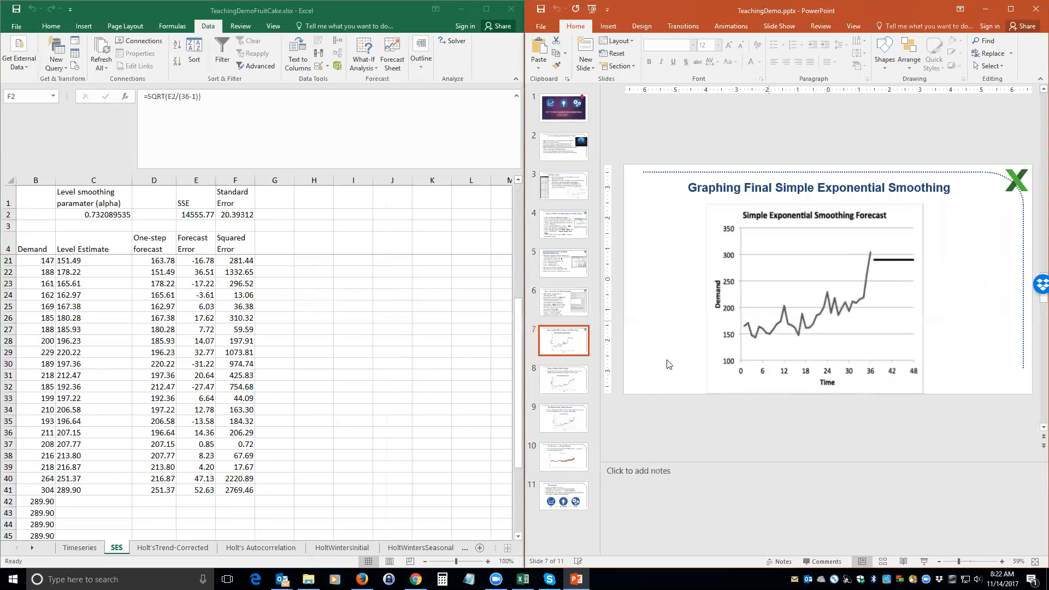
click(557, 391)
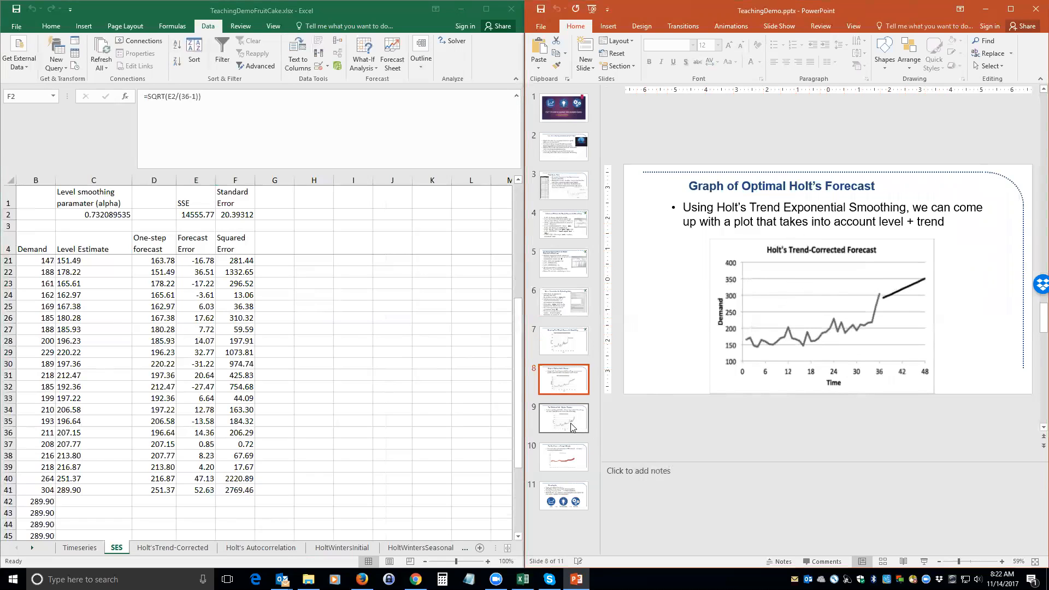
click(572, 427)
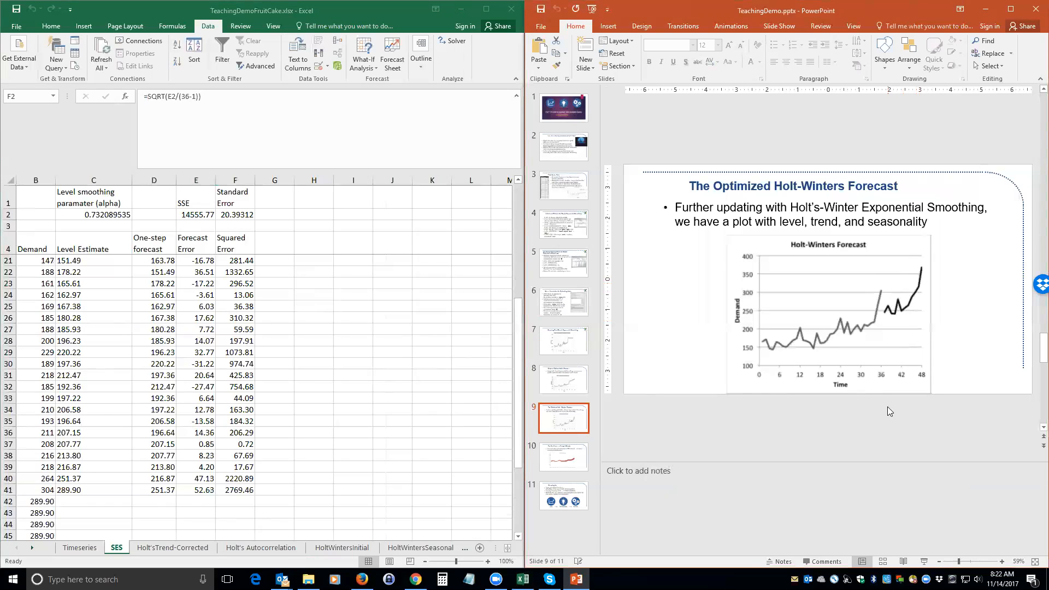
click(565, 464)
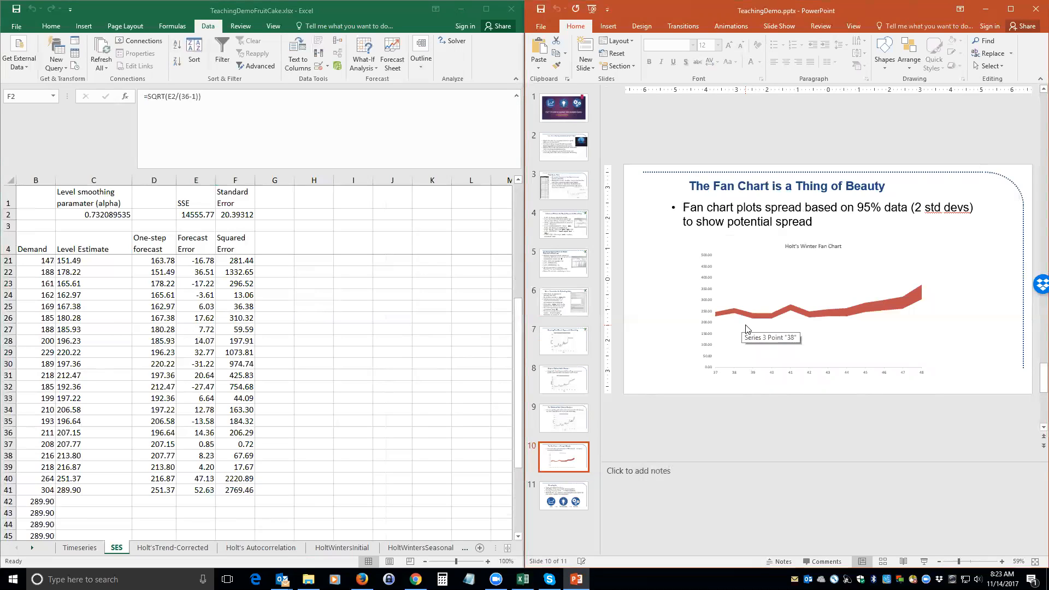
click(565, 498)
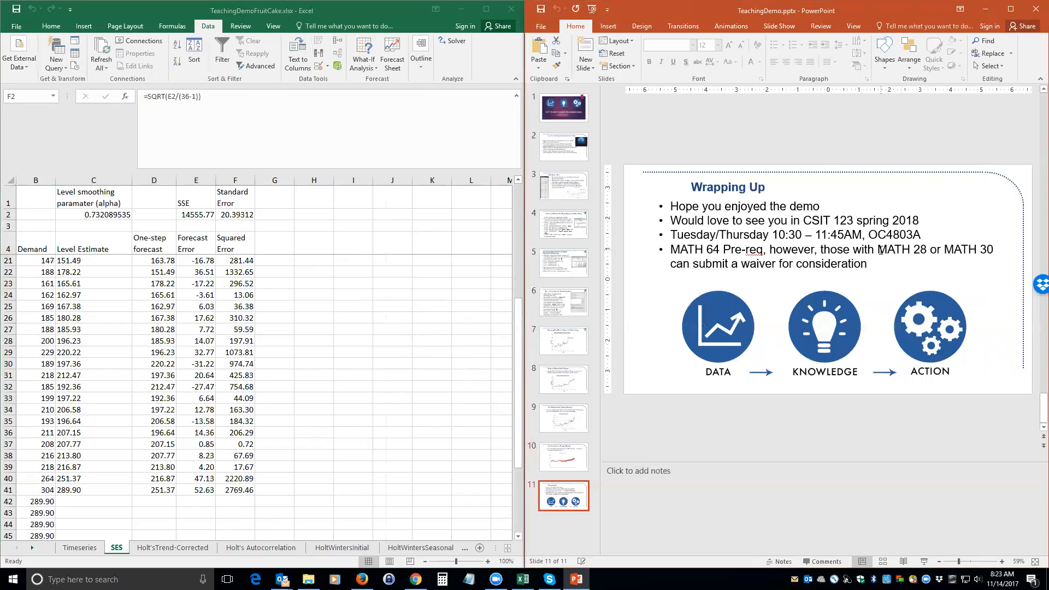
drag(880, 250, 922, 251)
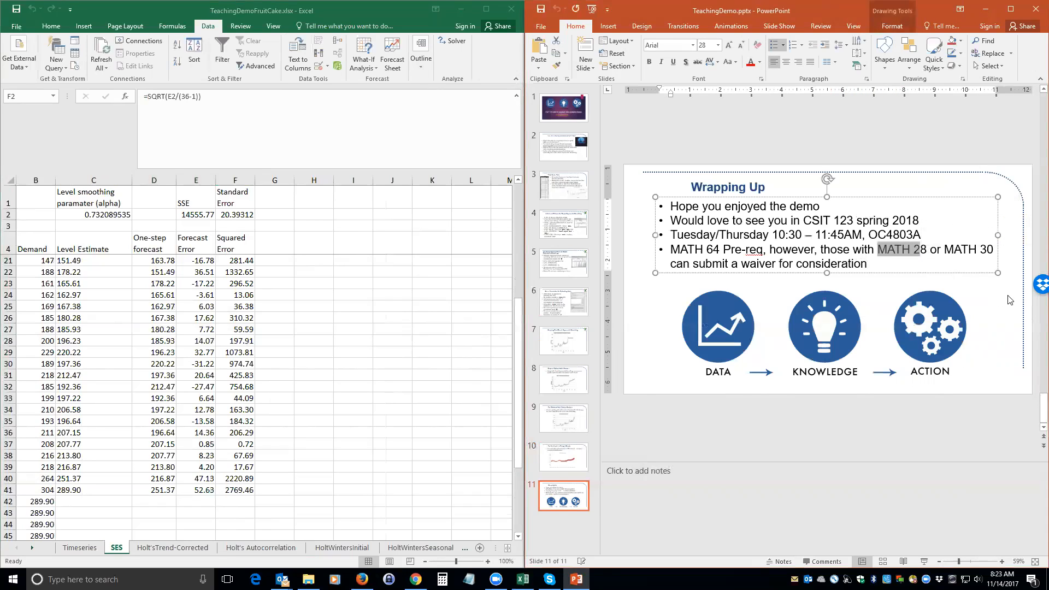
click(1000, 313)
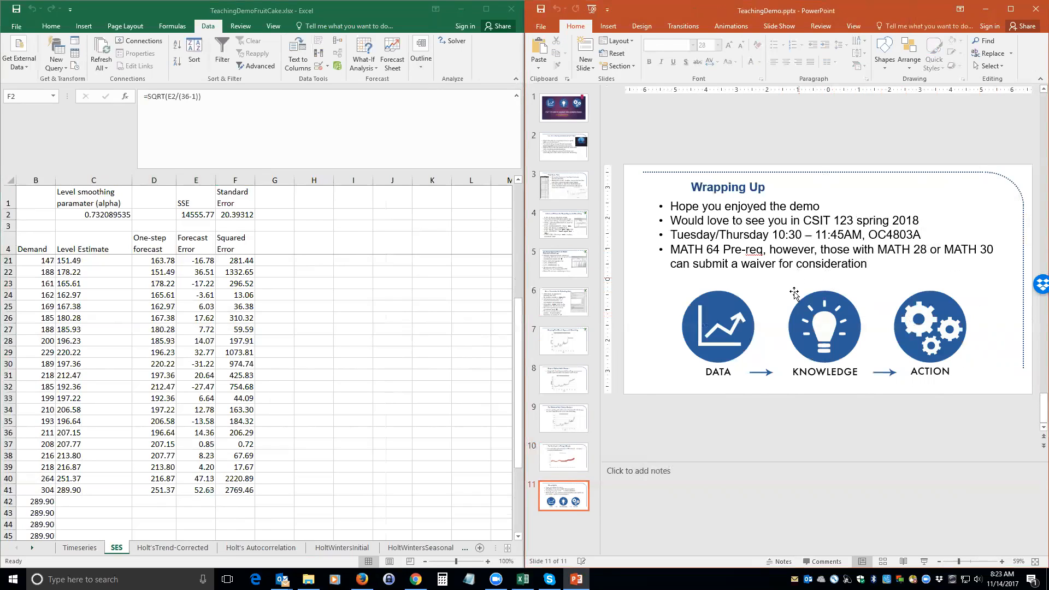